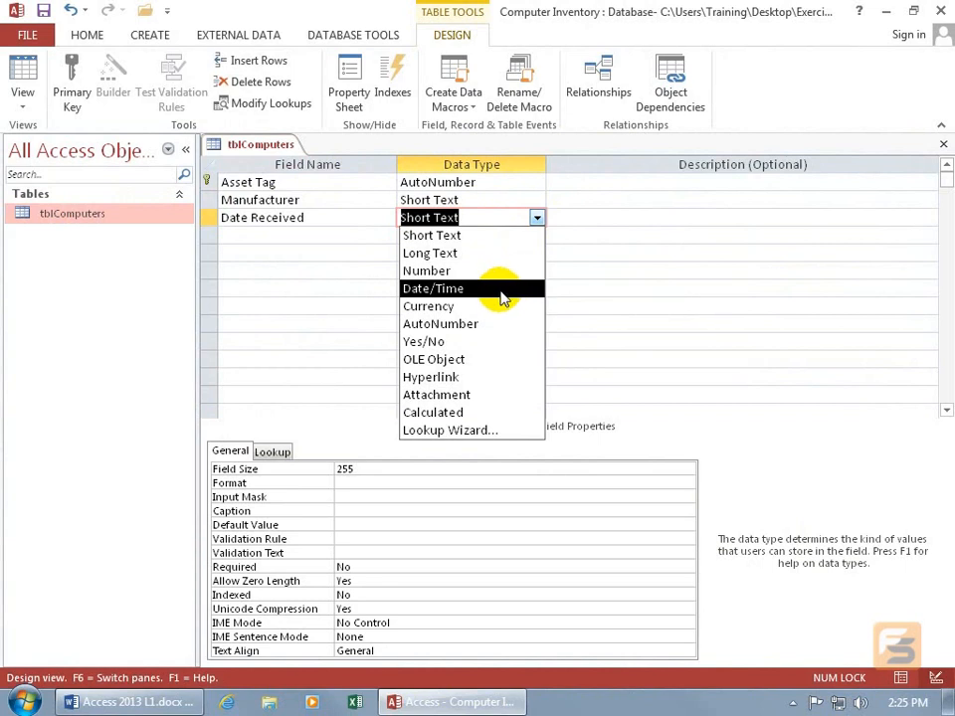
Set the data type of the Date Received field to Date/Time
left_click(507, 294)
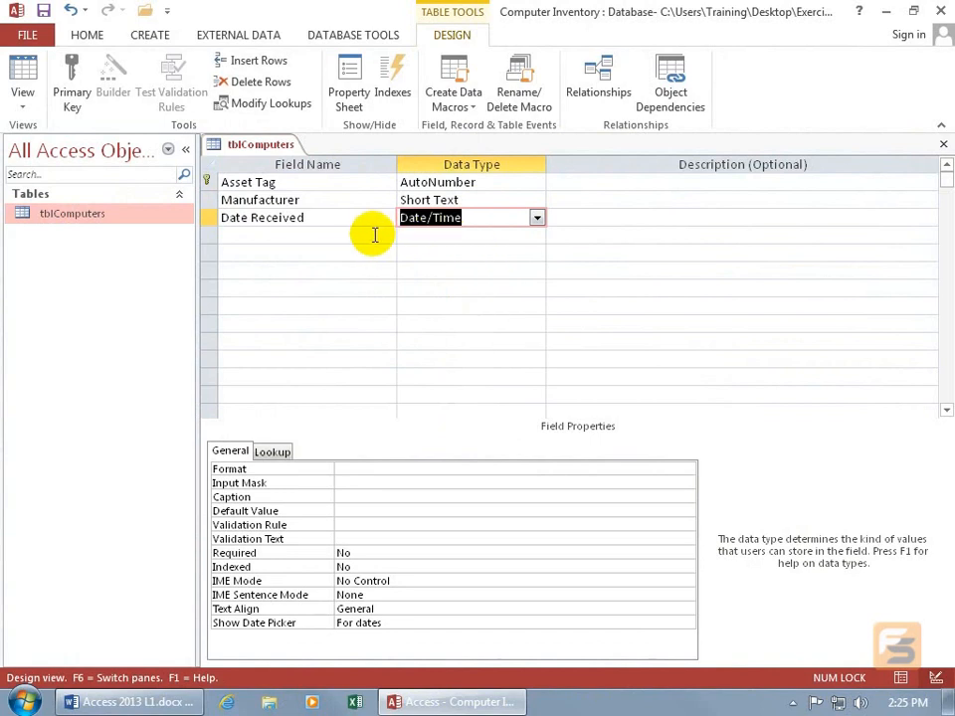
left_click(334, 216)
left_click(478, 215)
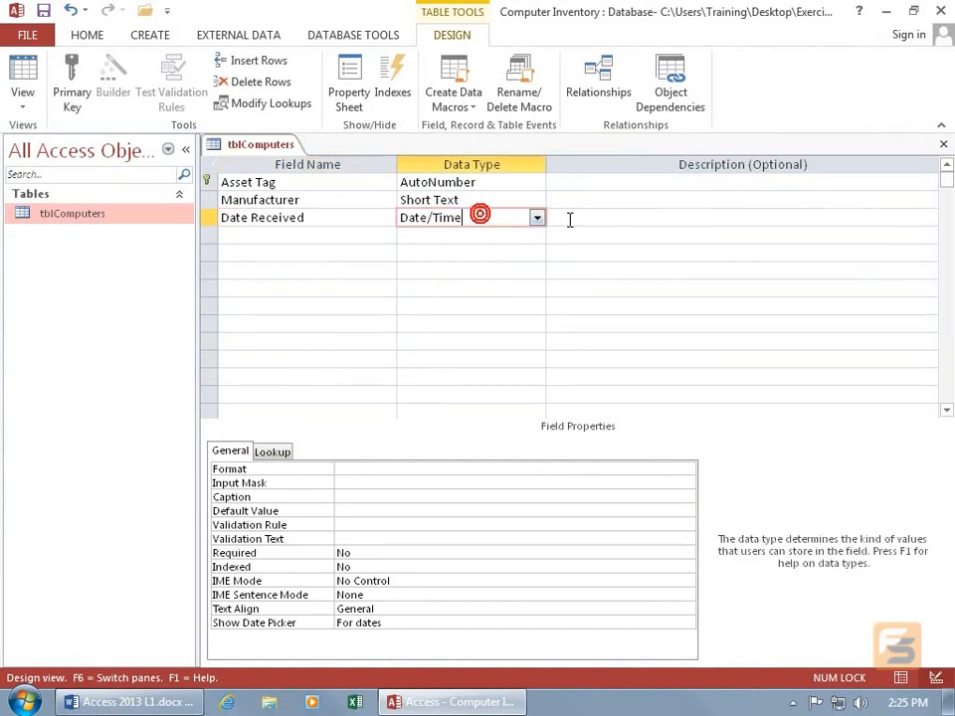
left_click(579, 217)
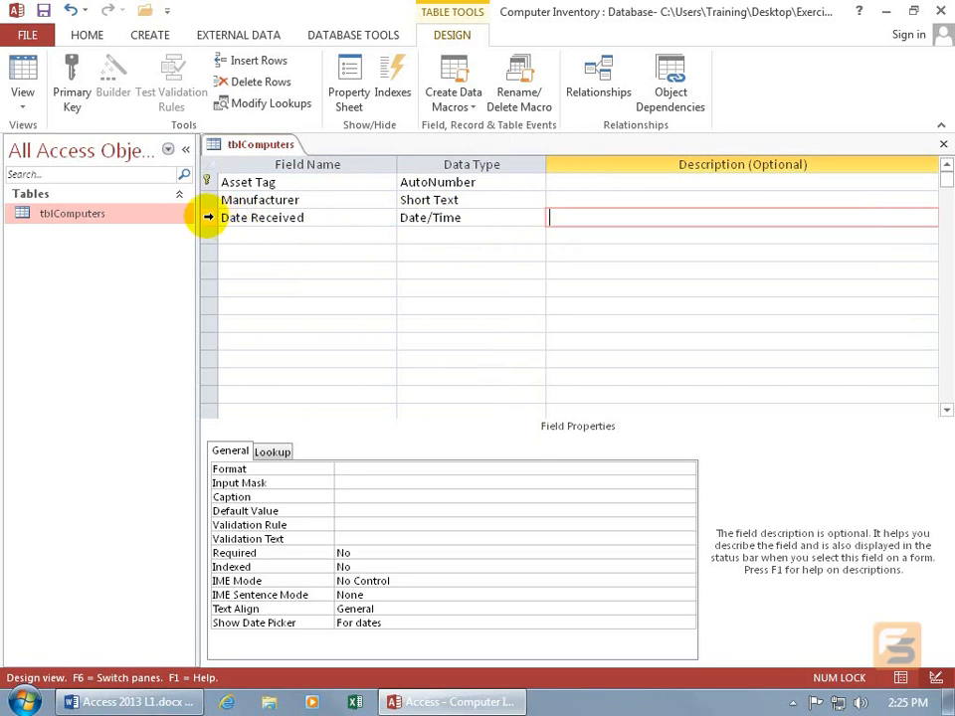
Move the Date Received field above Manufacturer and back below it
left_click(208, 217)
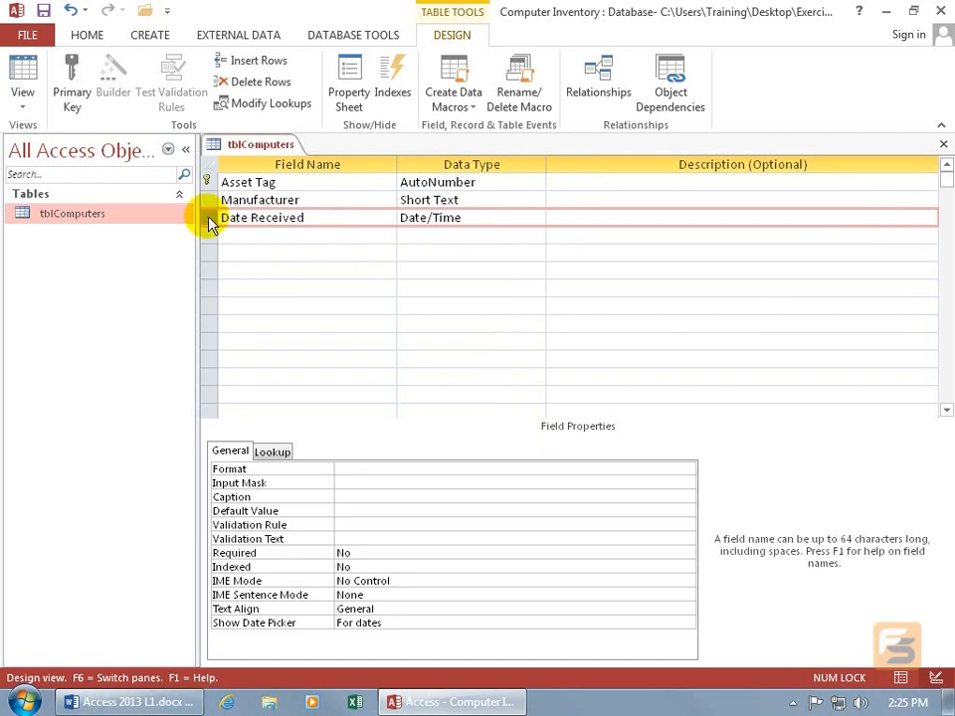
left_click_drag(211, 222, 207, 196)
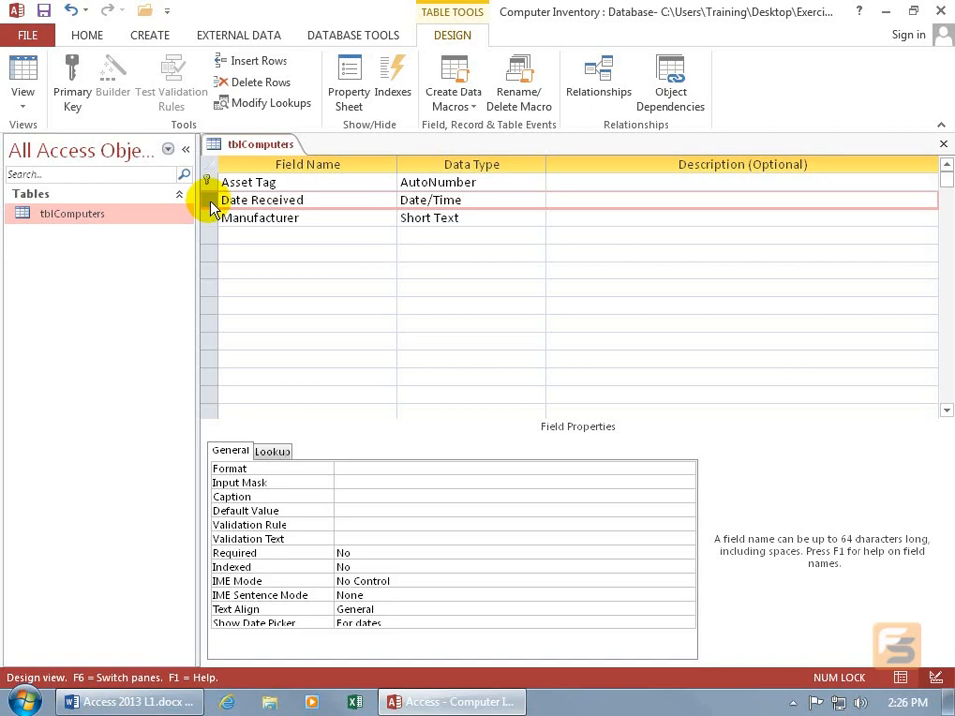
mouse_move(207, 209)
left_mouse_down()
mouse_move(214, 274)
mouse_move(212, 229)
left_mouse_up()
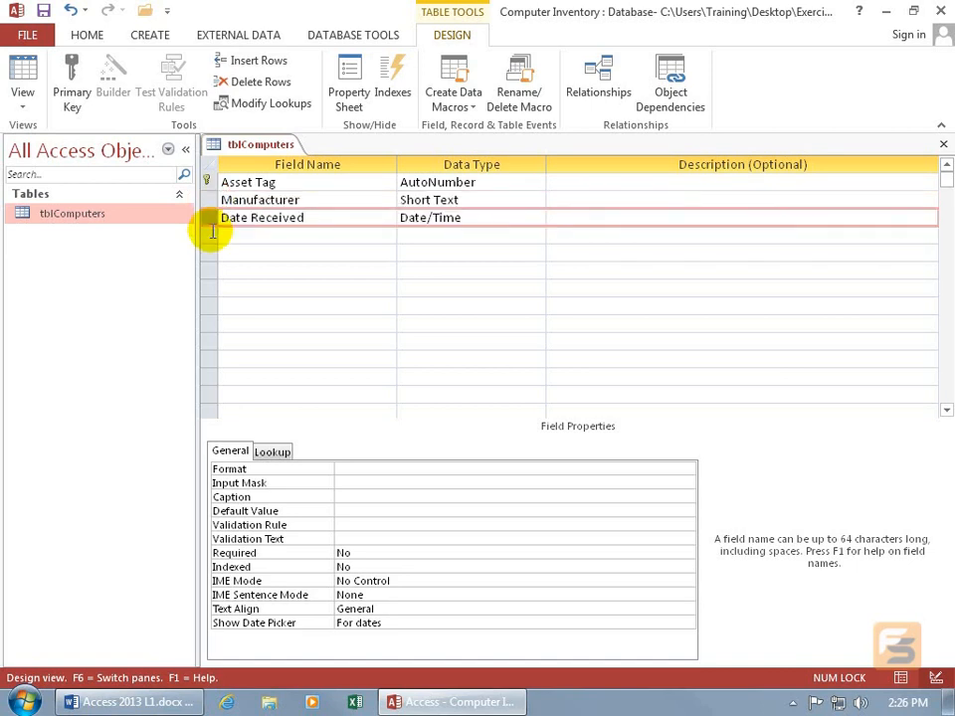
left_click(207, 199, "shift")
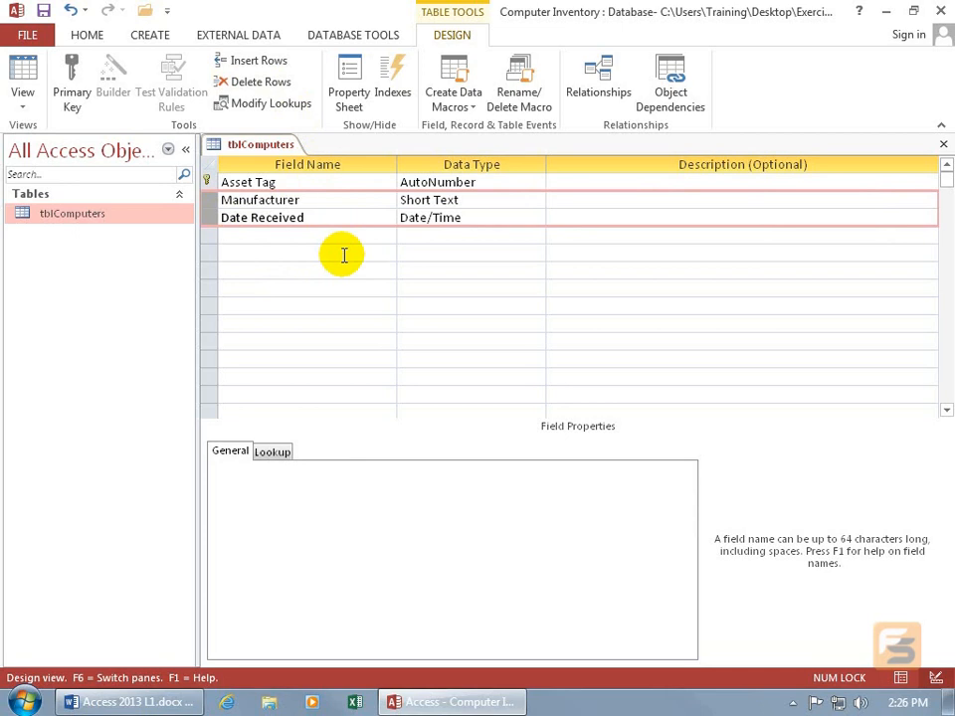
Set the Format property of the Date Received field to Short Date
left_click(324, 215)
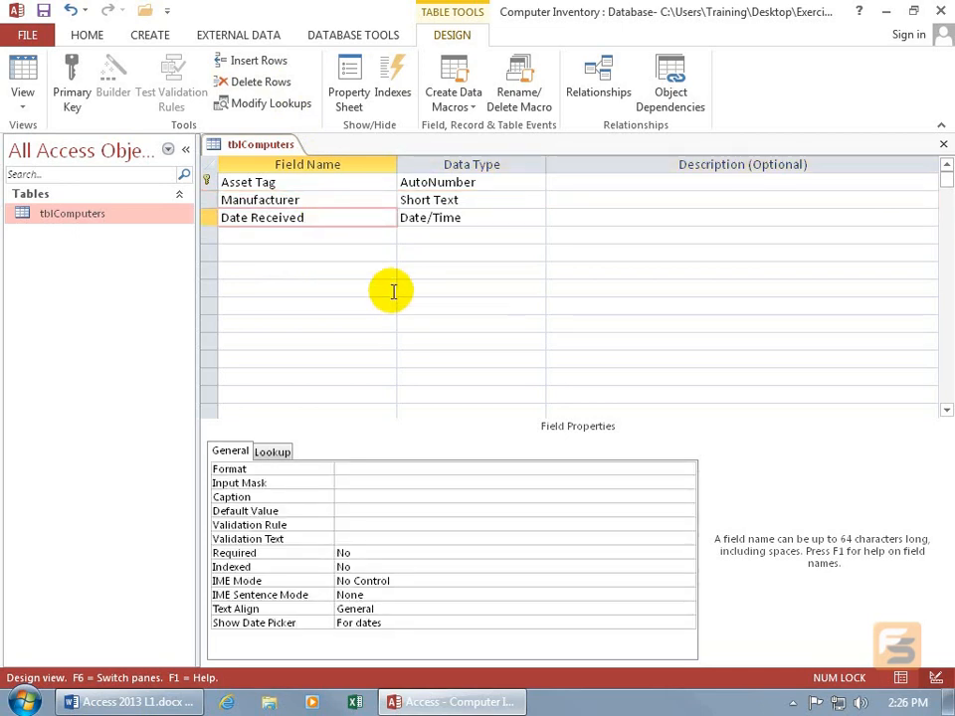
left_click(471, 219)
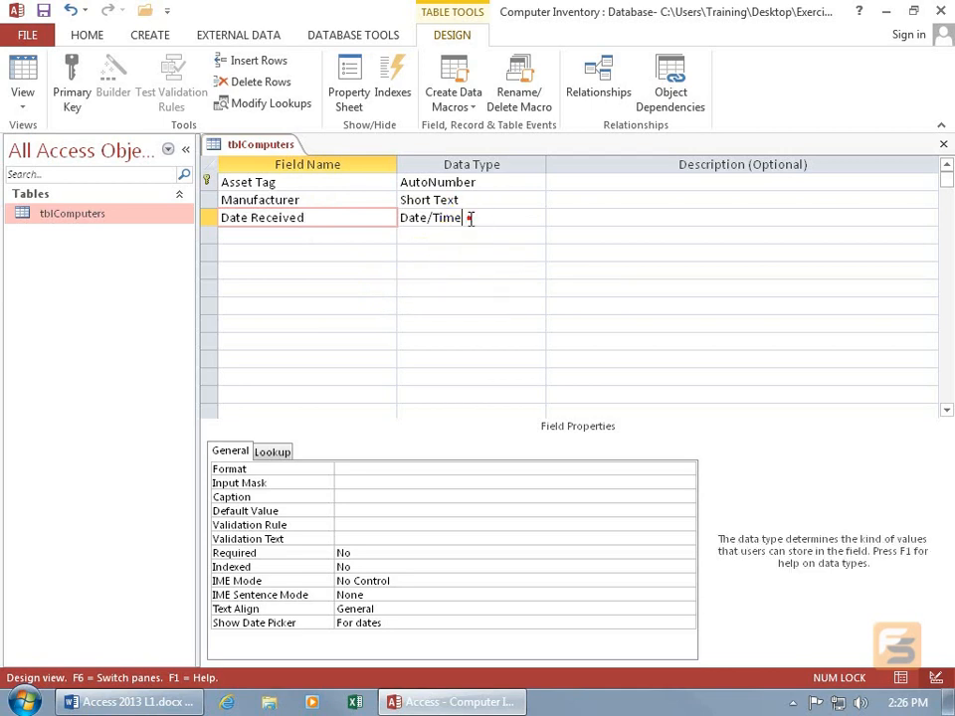
left_click(595, 216)
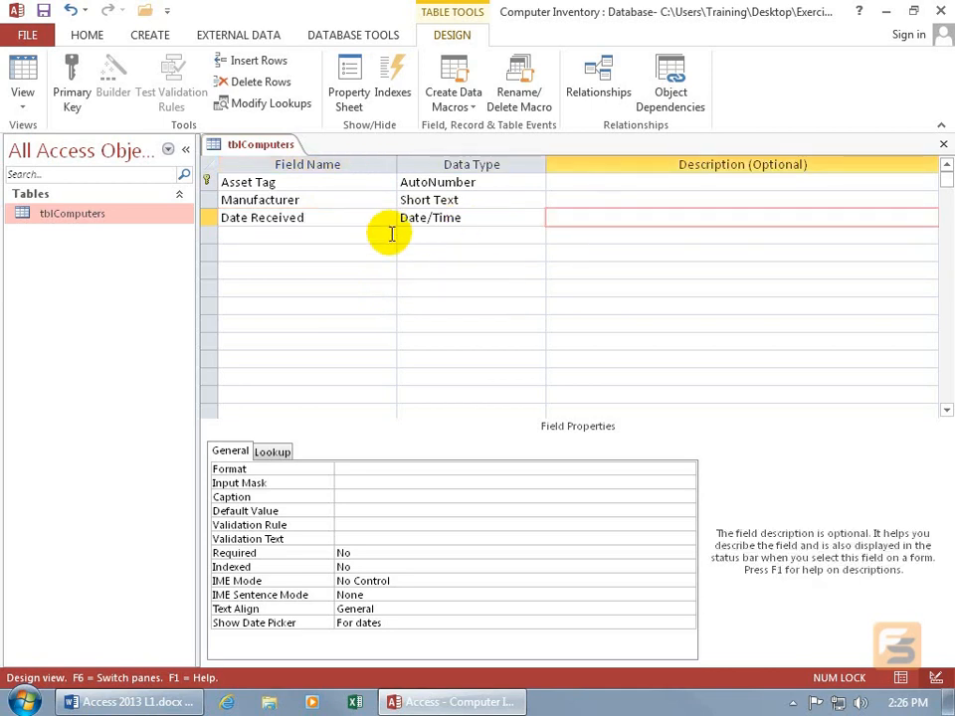
left_click(556, 465)
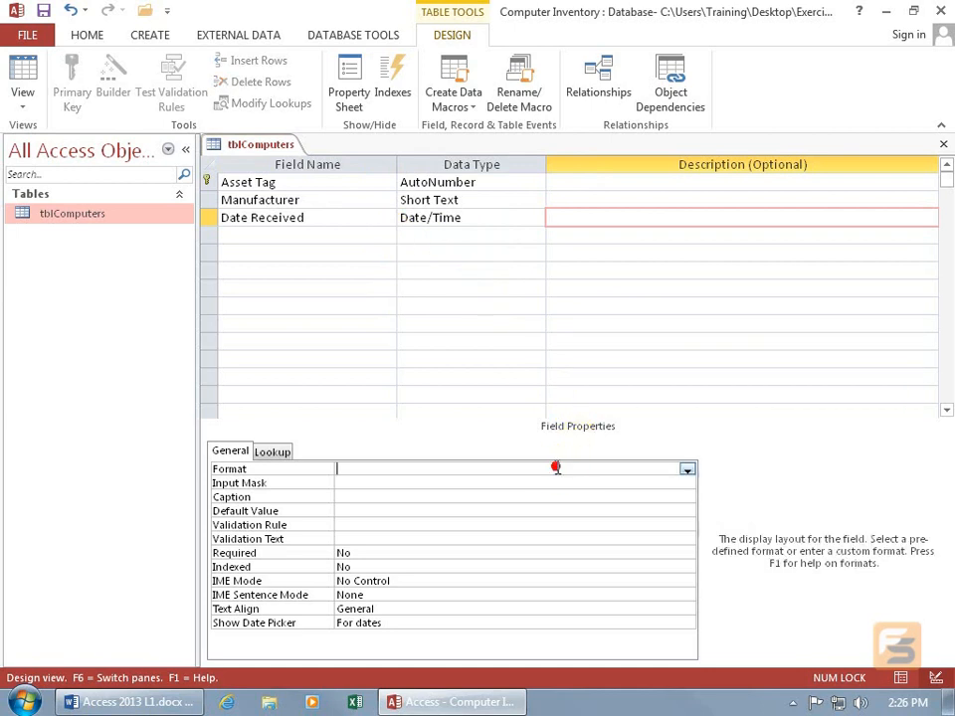
left_click(687, 469)
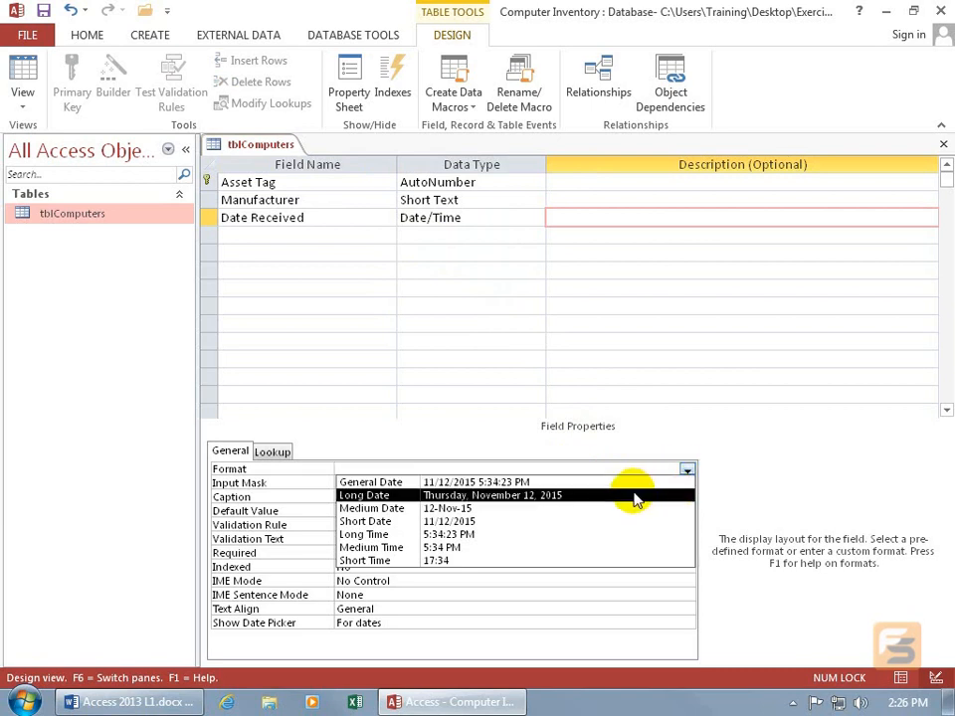
left_click(477, 523)
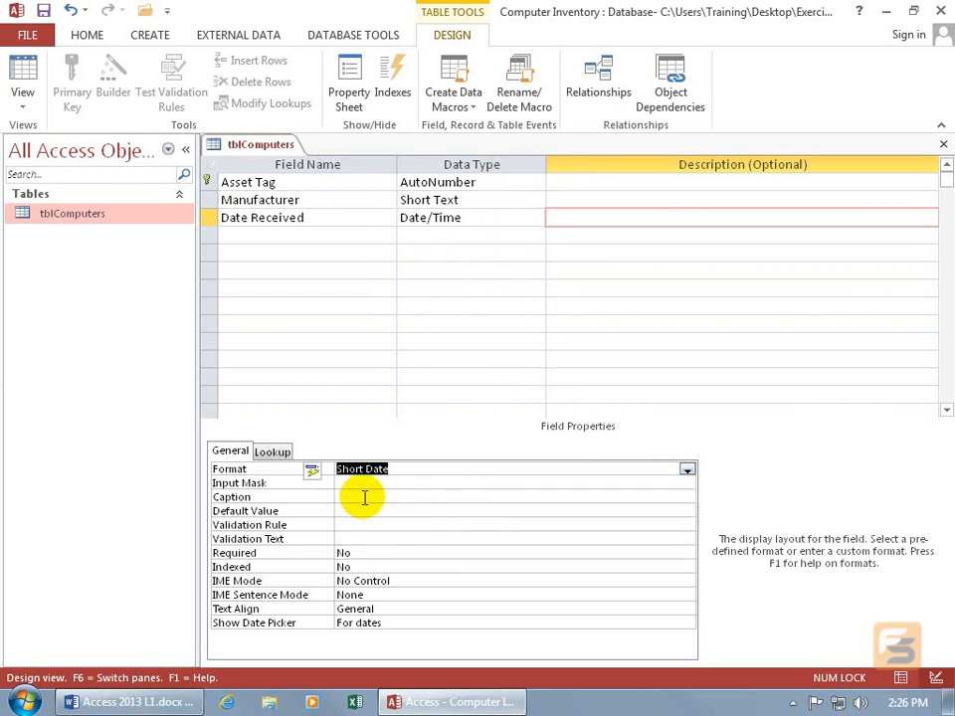
View the options for propagating the Date Received format change and dismiss them without applying any
left_click(313, 471)
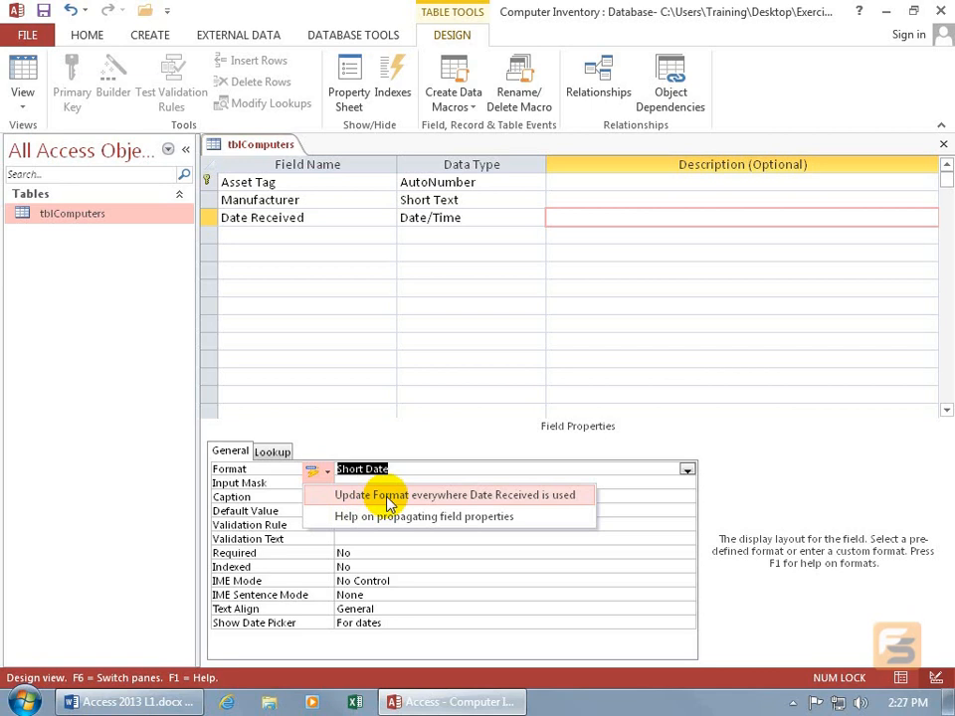
left_click(319, 408)
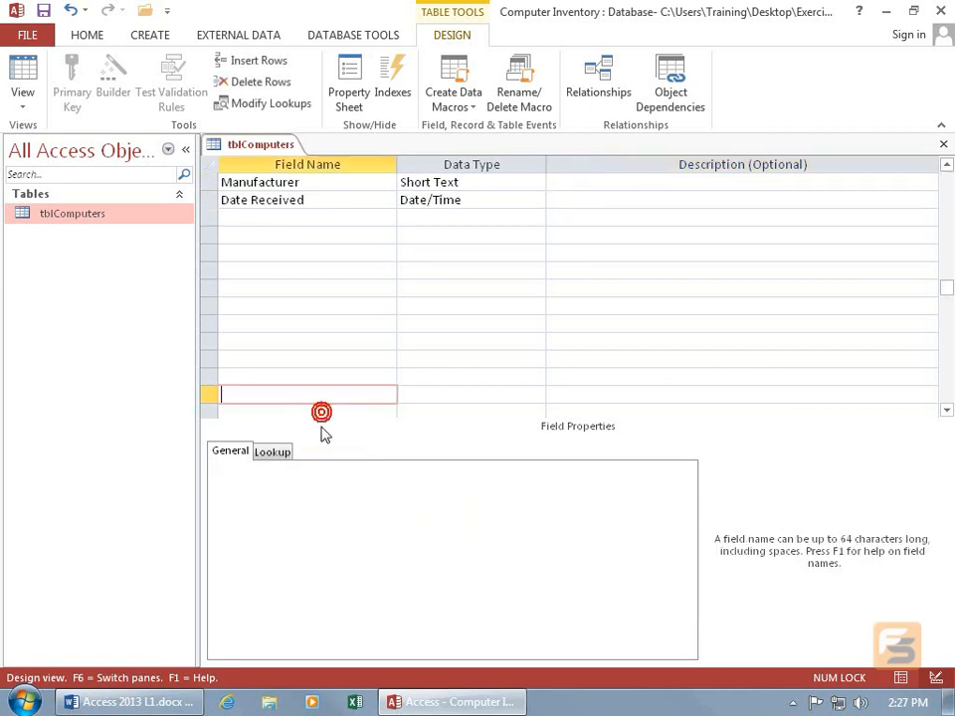
left_click(353, 199)
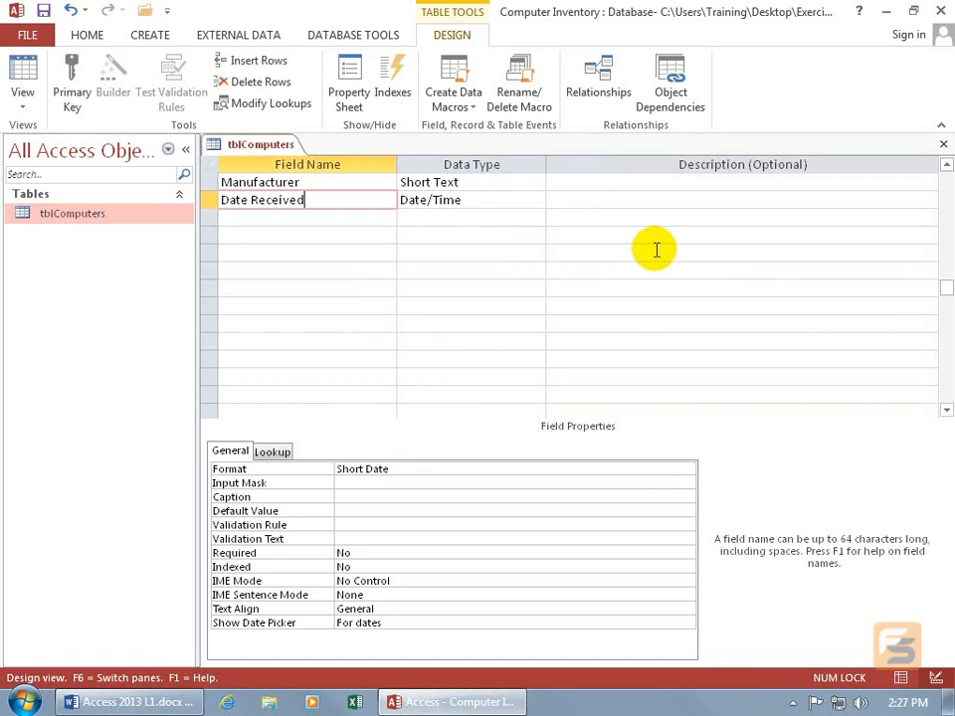
left_click(946, 166)
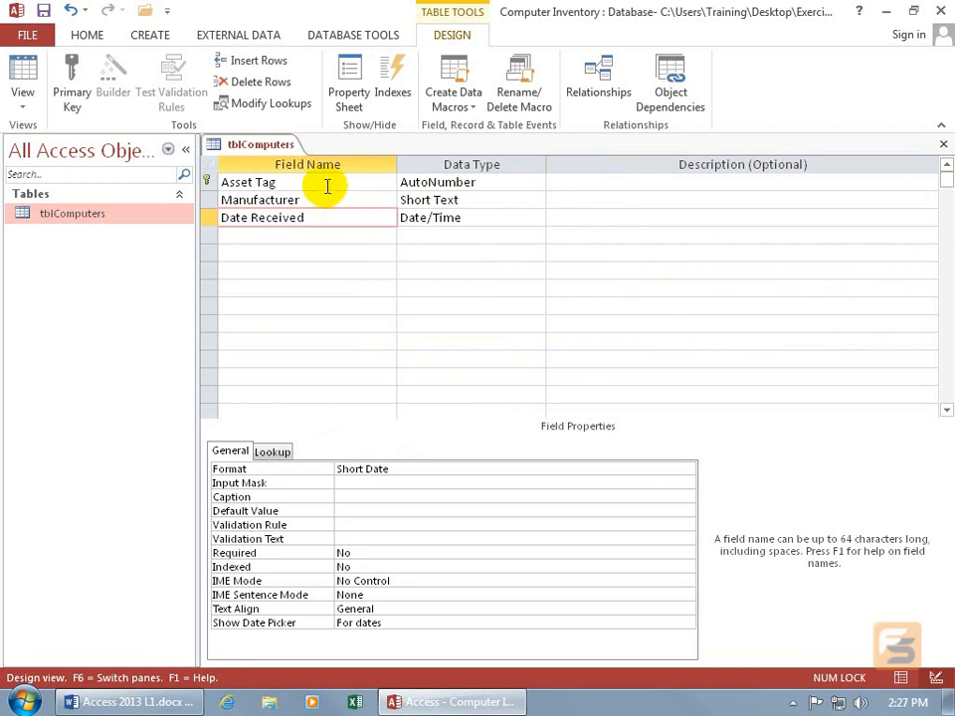
Add a field named Purchase Price below Date Received with the Currency data type
left_click(324, 234)
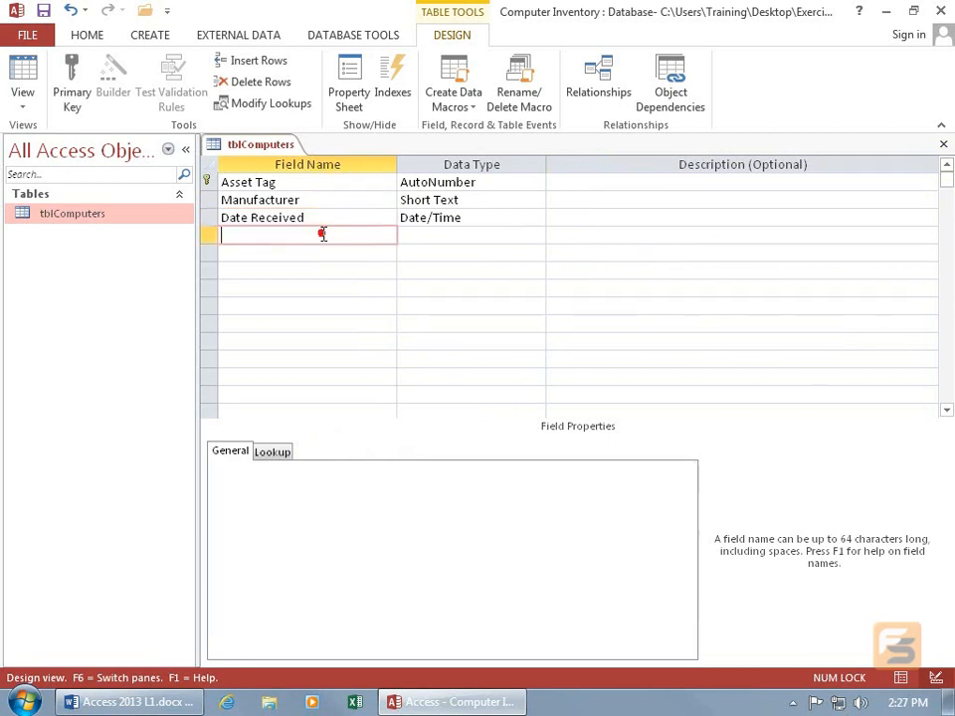
type("Purchase Price")
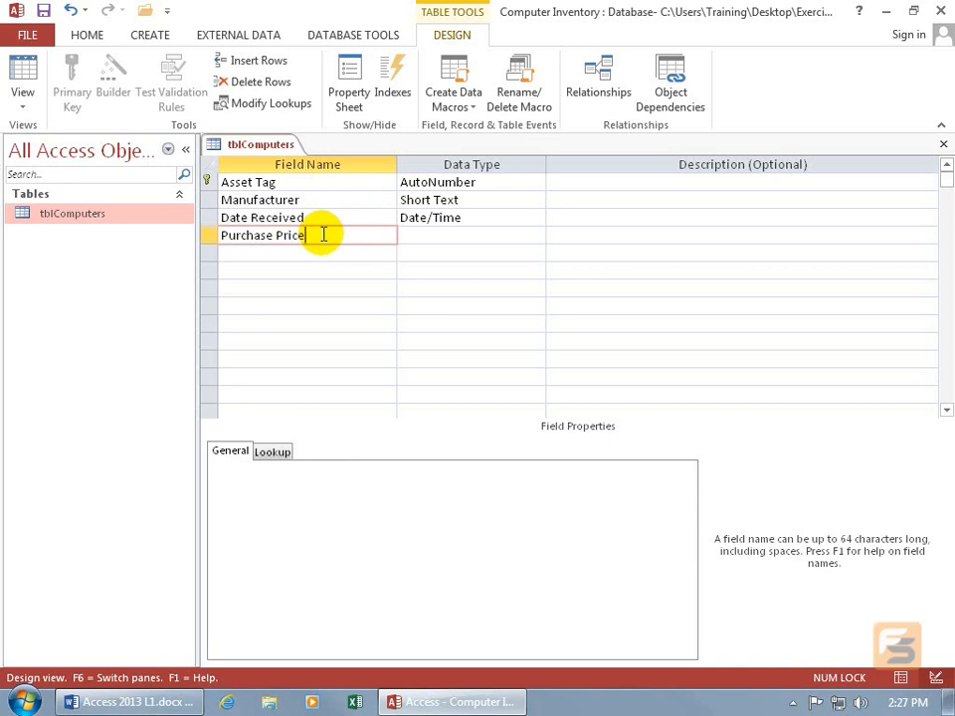
key("Tab")
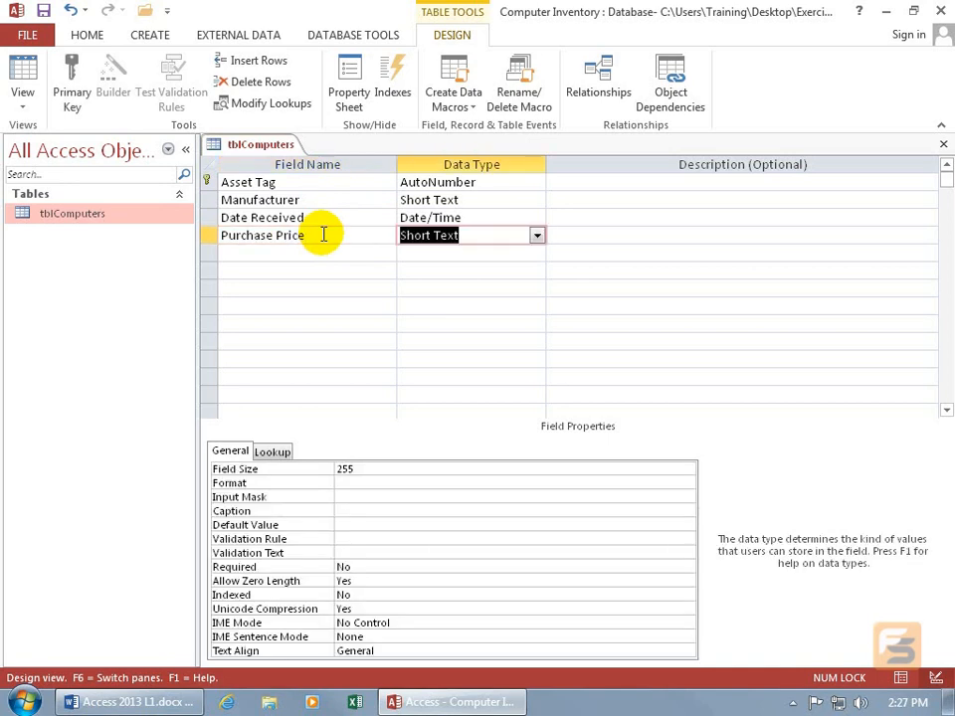
left_click(537, 236)
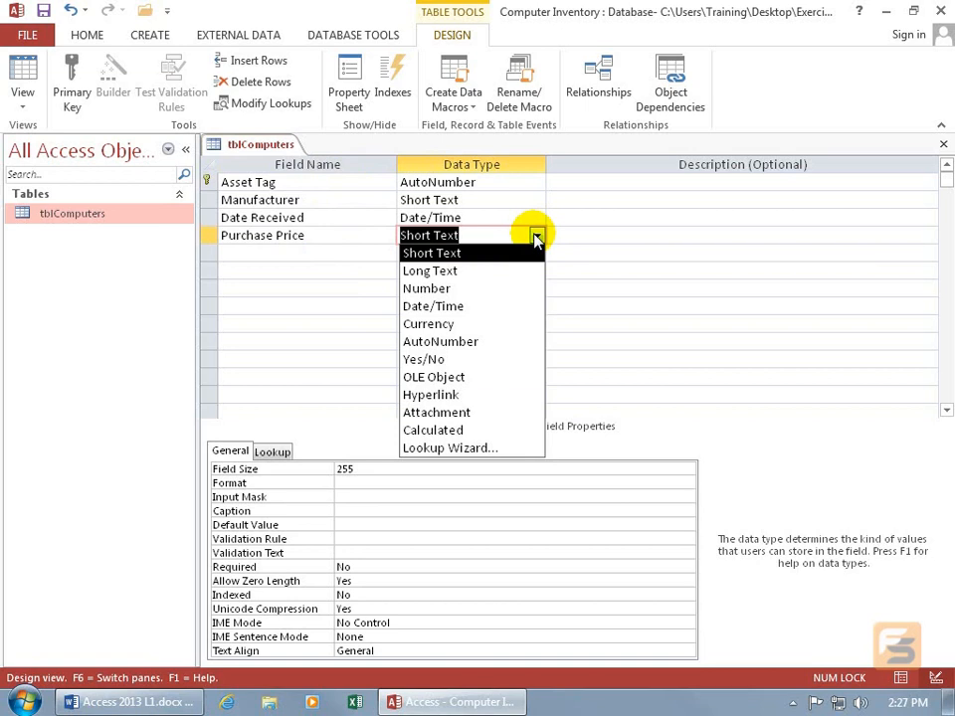
left_click(496, 325)
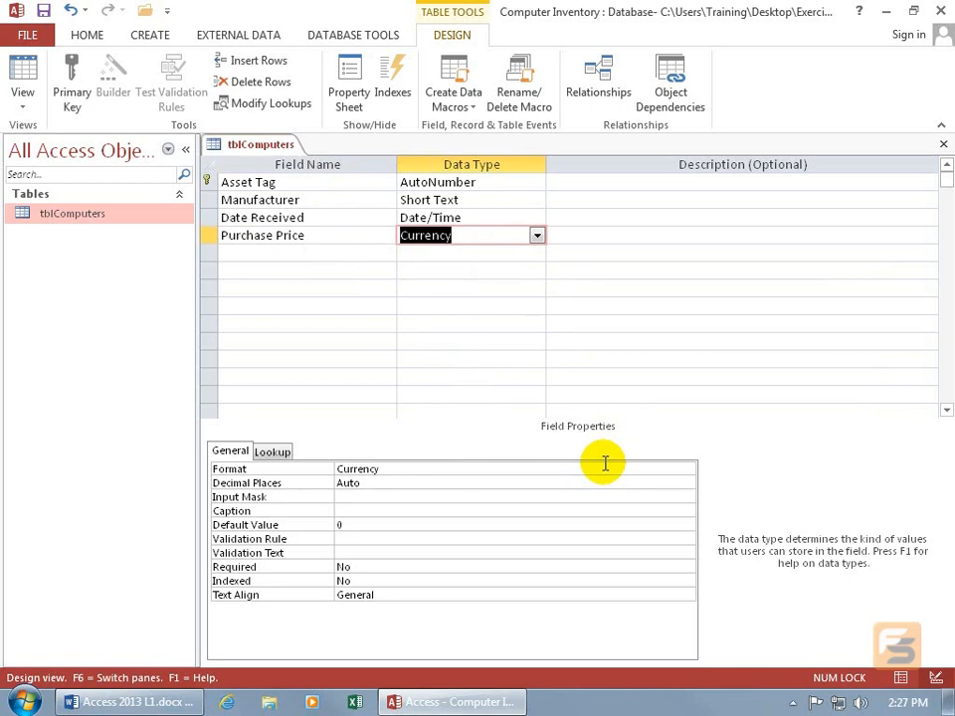
Review the available display formats for the Purchase Price field and keep Currency
left_click(489, 469)
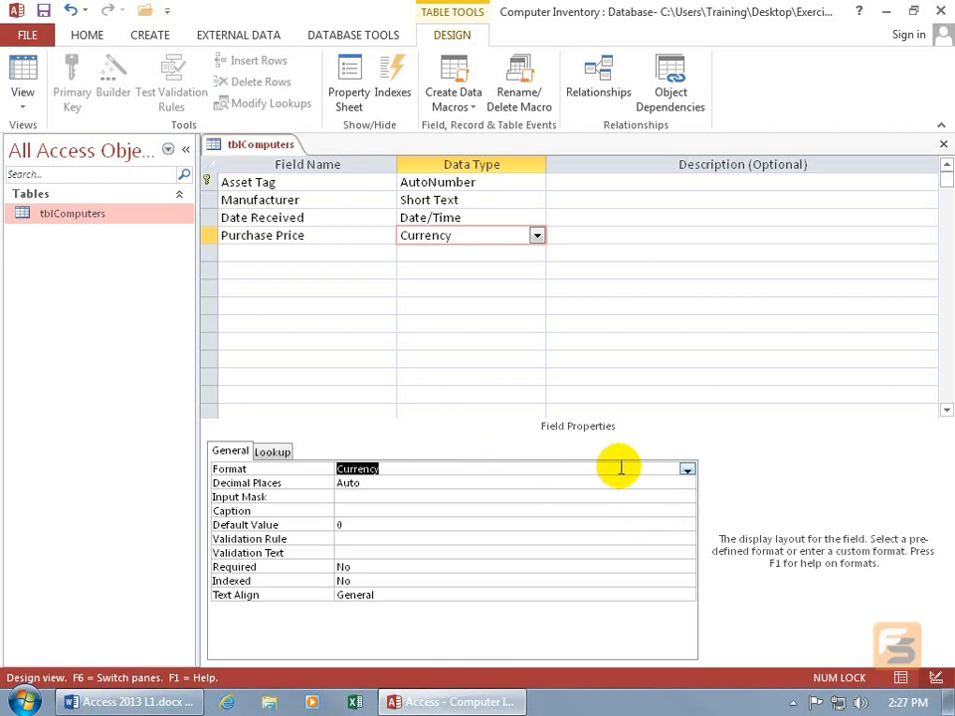
left_click(686, 469)
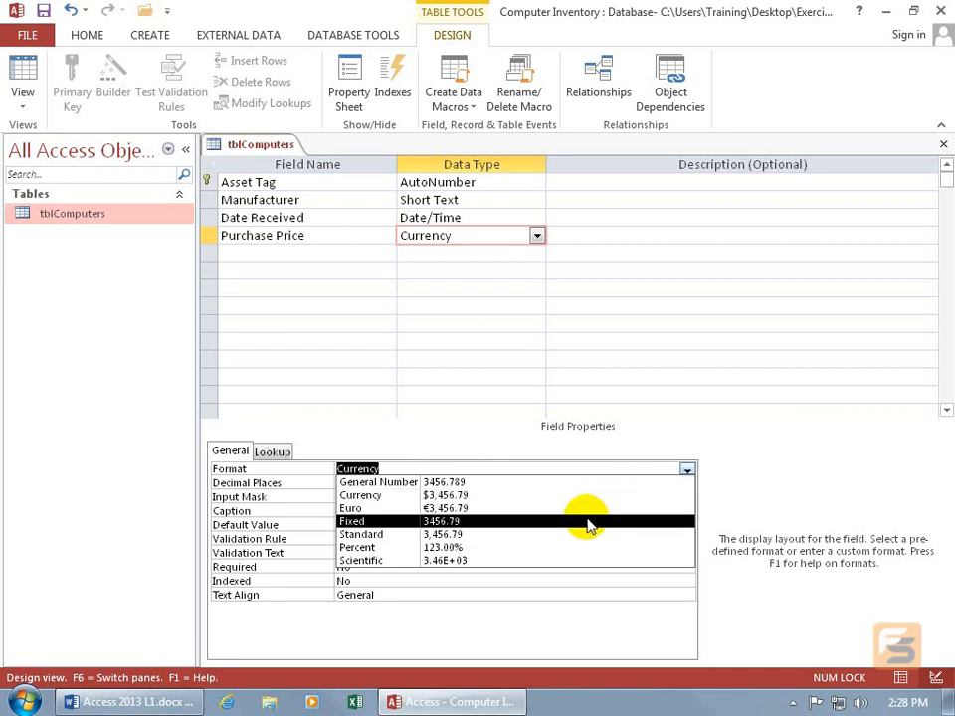
key("Escape")
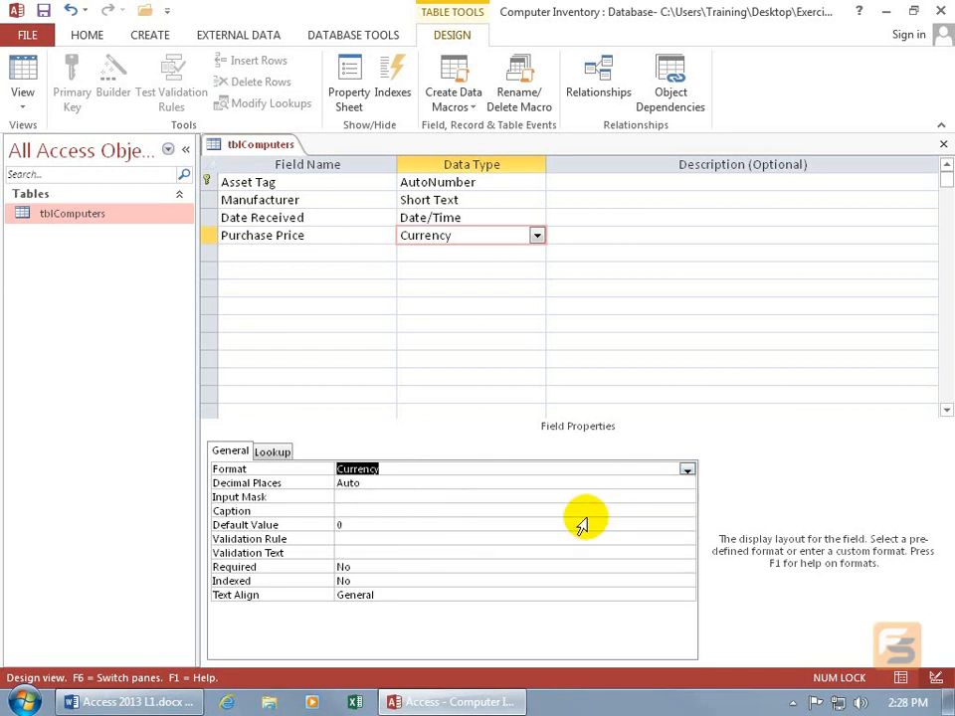
Set the Decimal Places property of Purchase Price to 0 without propagating the change elsewhere
left_click(451, 486)
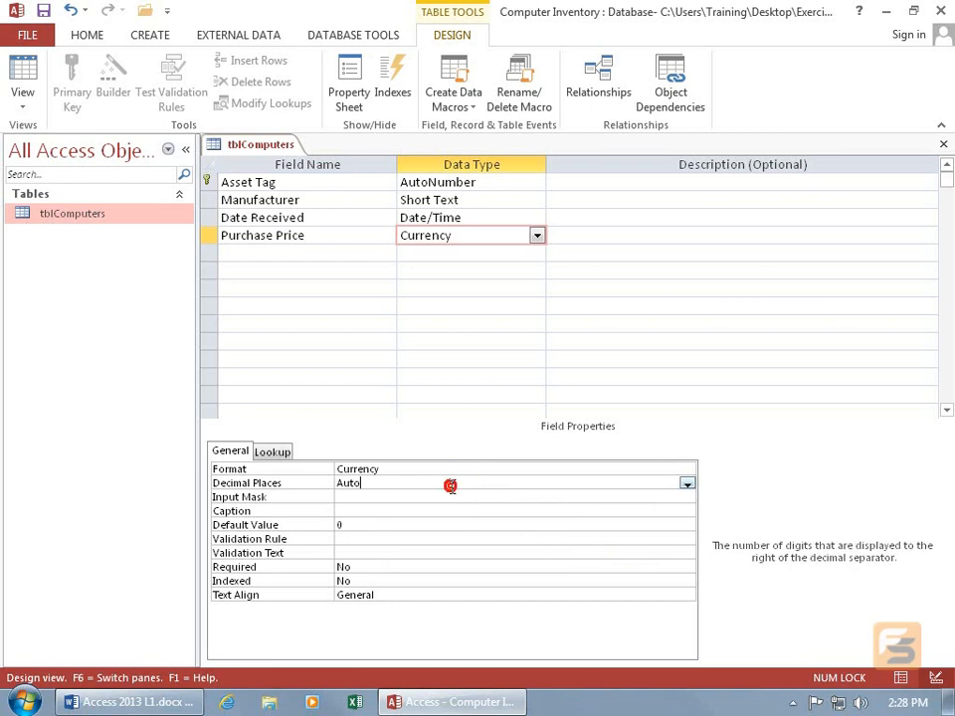
left_click(686, 483)
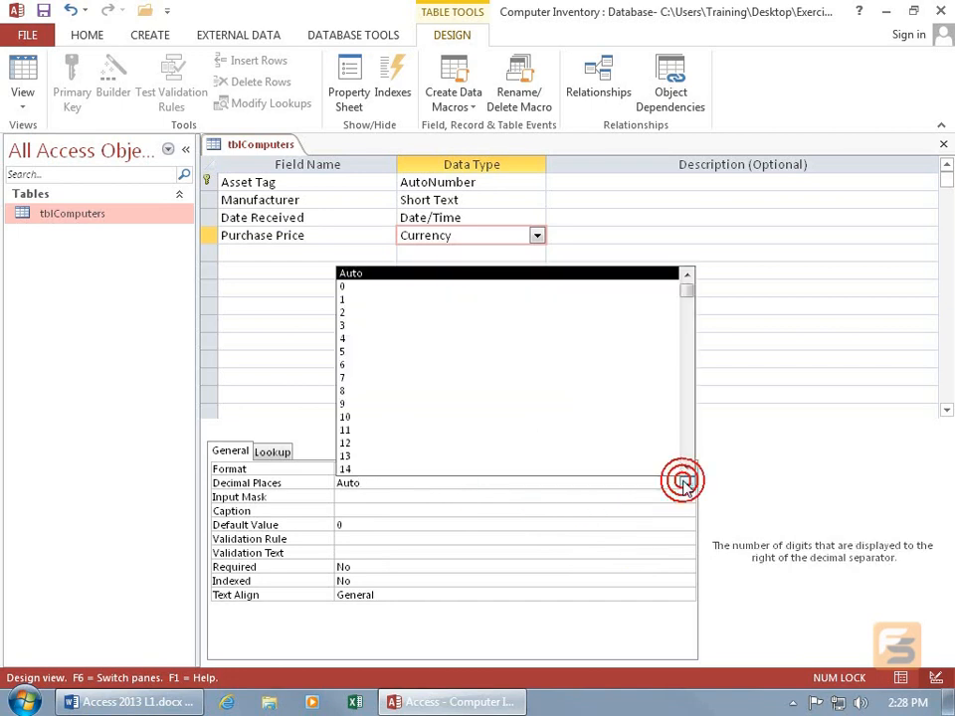
left_click(469, 287)
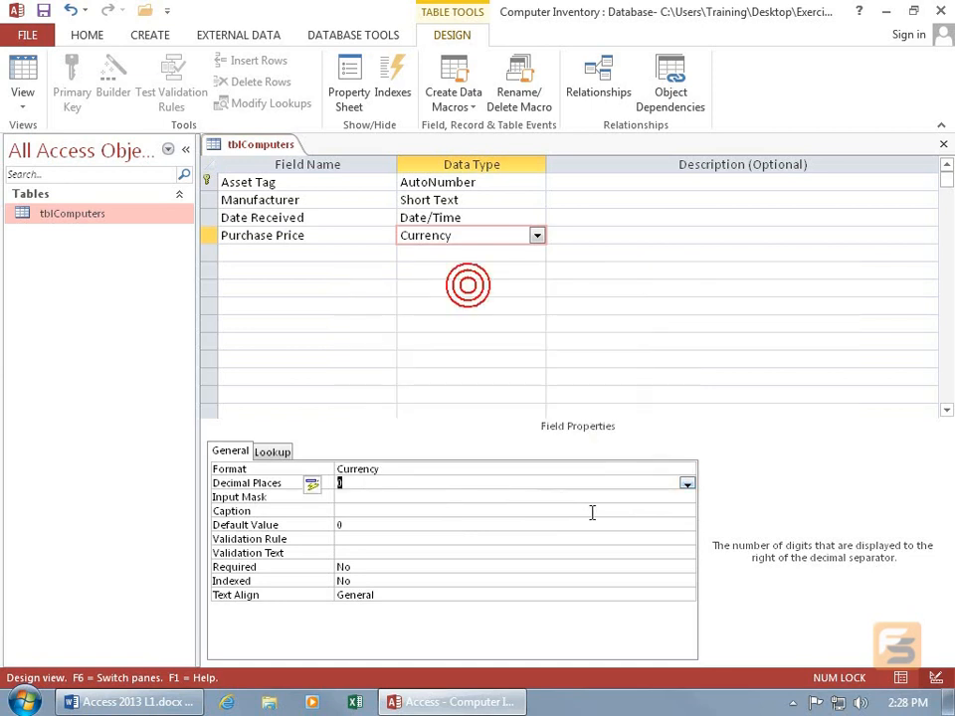
left_click(311, 485)
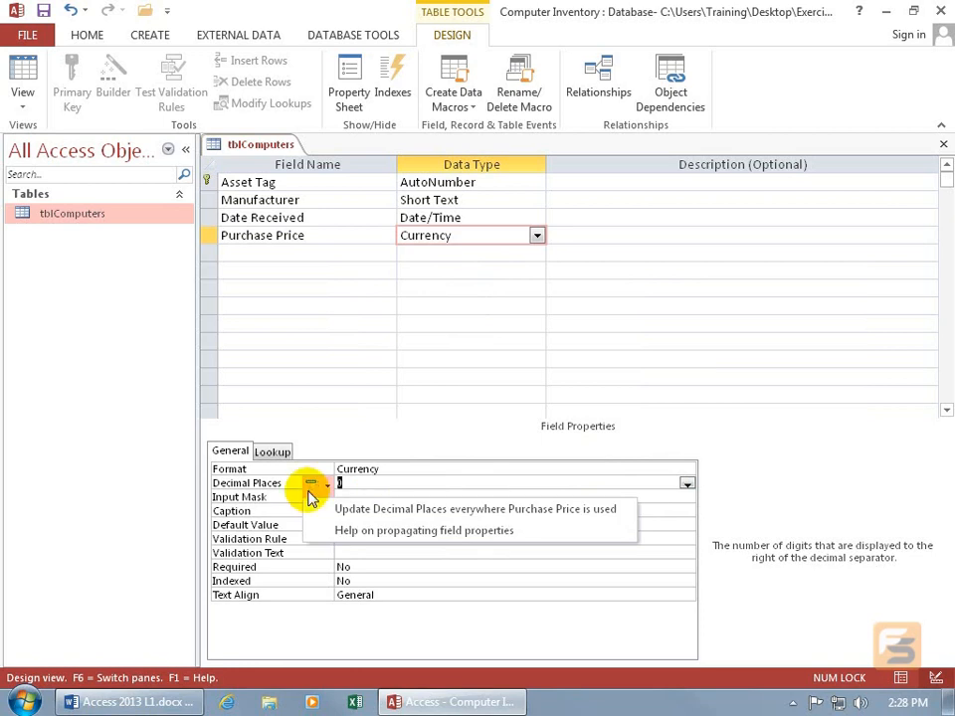
left_click(315, 442)
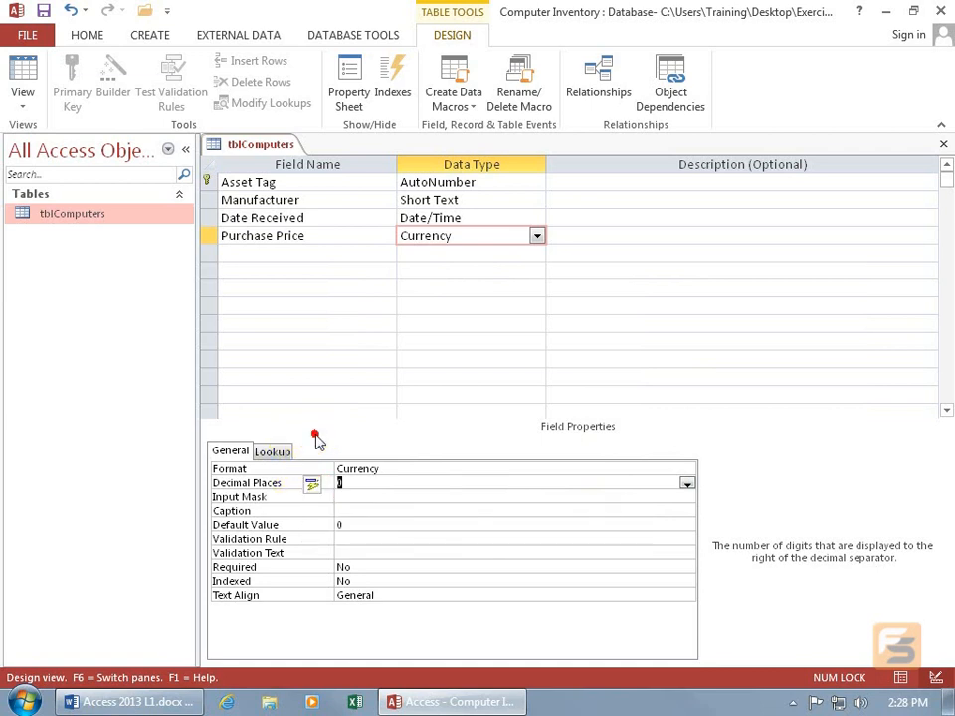
Open the help for the Decimal Places property, read the TextBox.DecimalPlaces remarks, and return to the table design
left_click(374, 483)
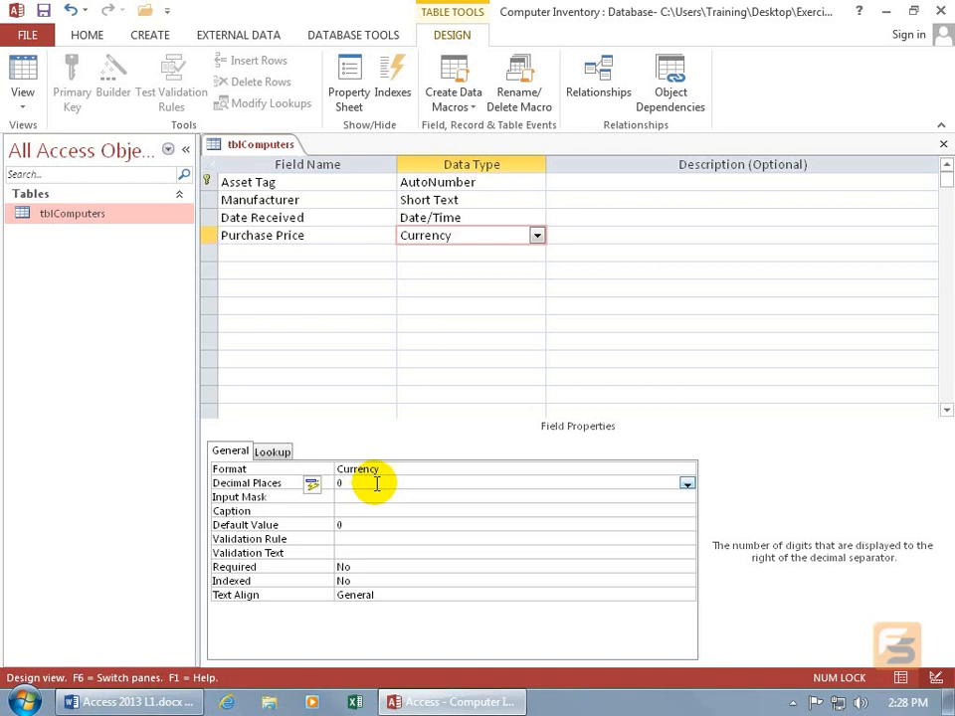
key("F1")
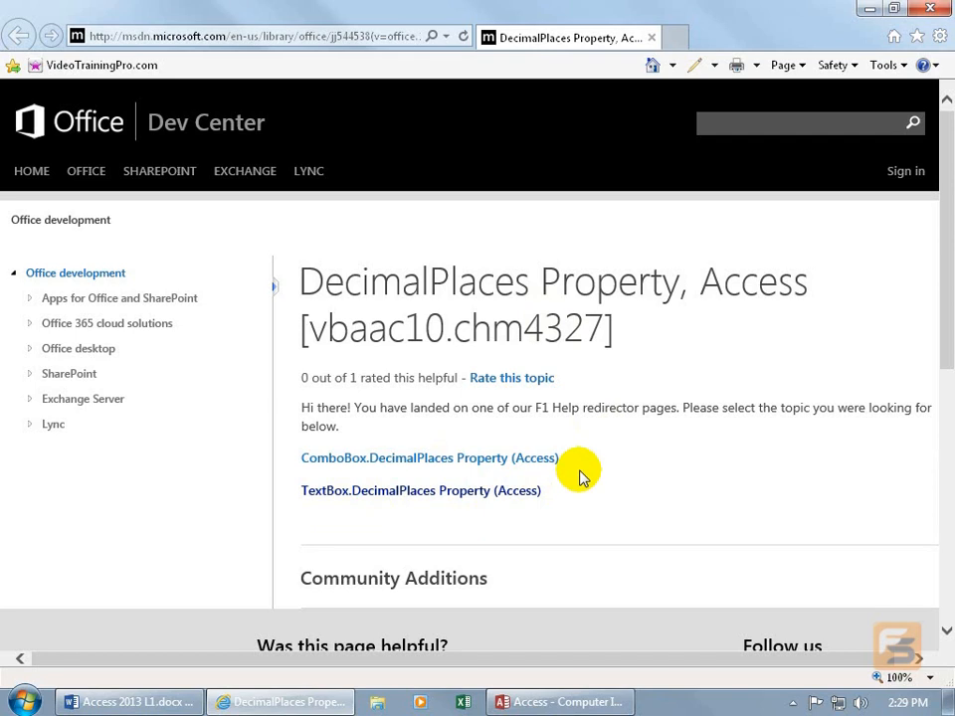
left_click(443, 491)
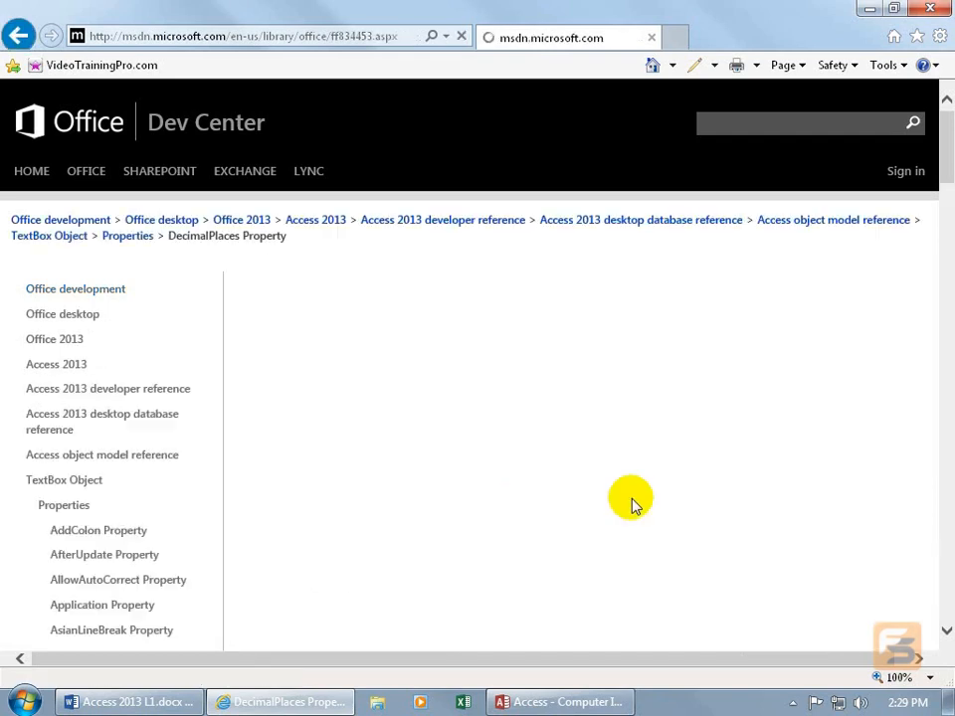
left_click_drag(946, 155, 952, 207)
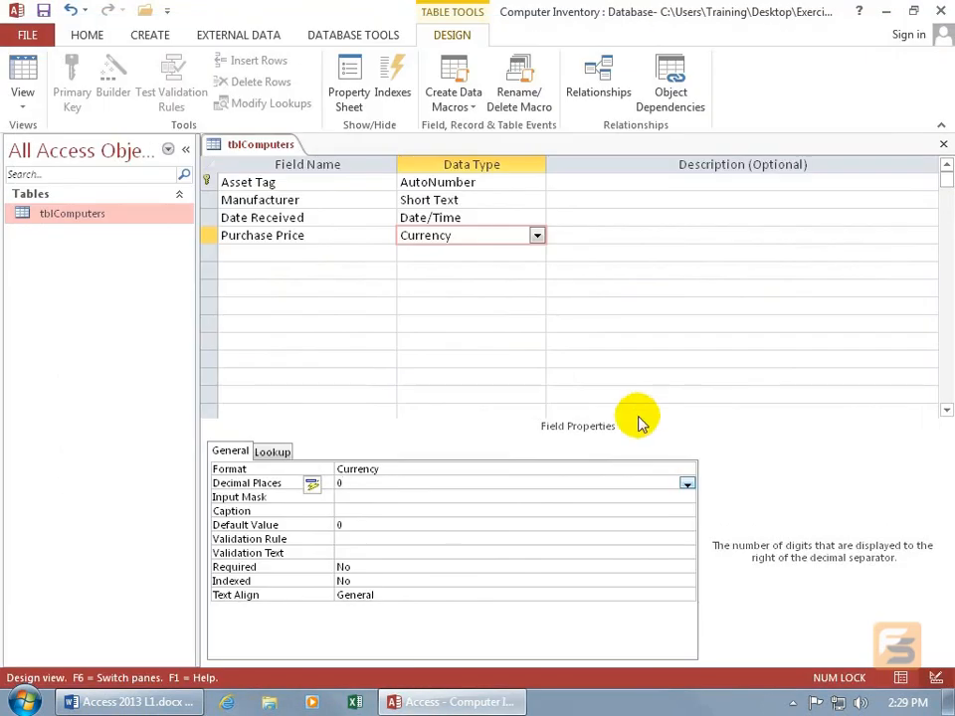
left_click(403, 469)
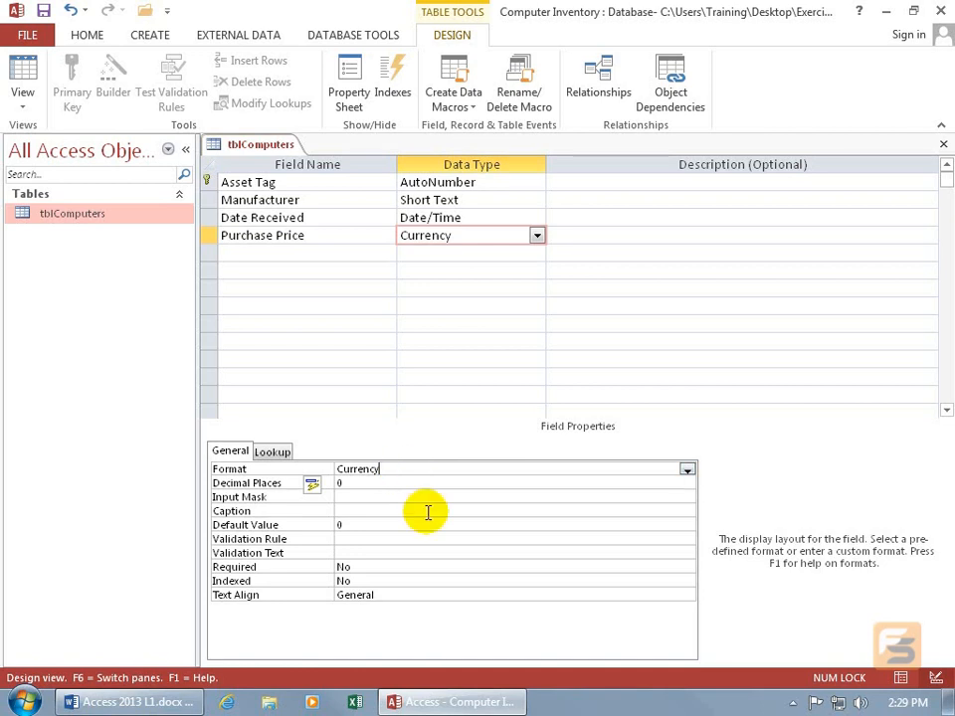
Open the help for the Format property, view its topic page, and return to the table design
key("F1")
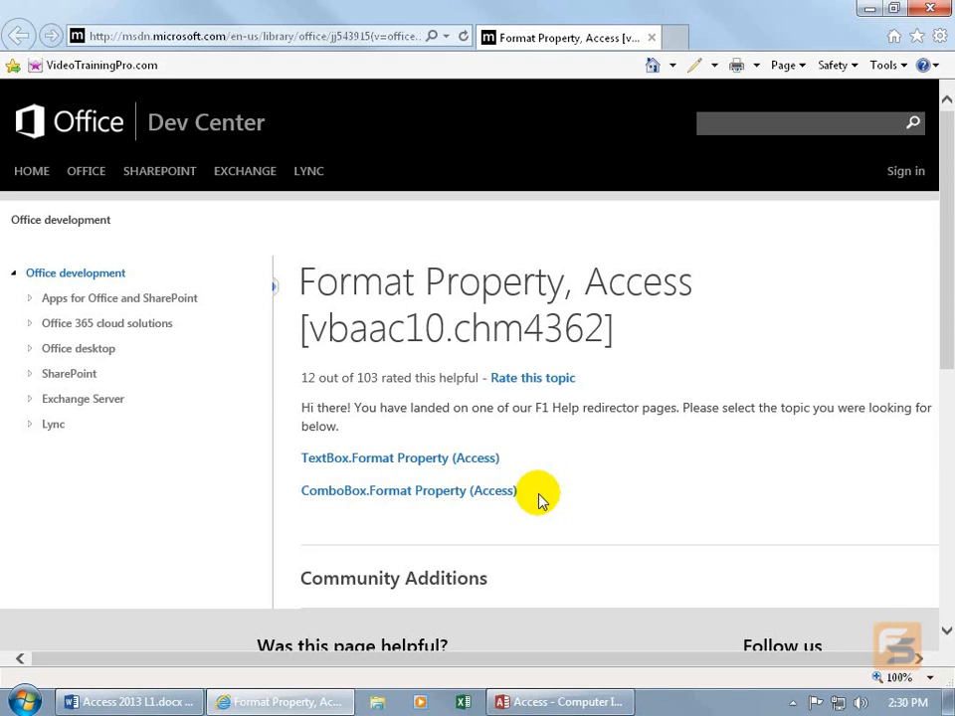
left_click(930, 8)
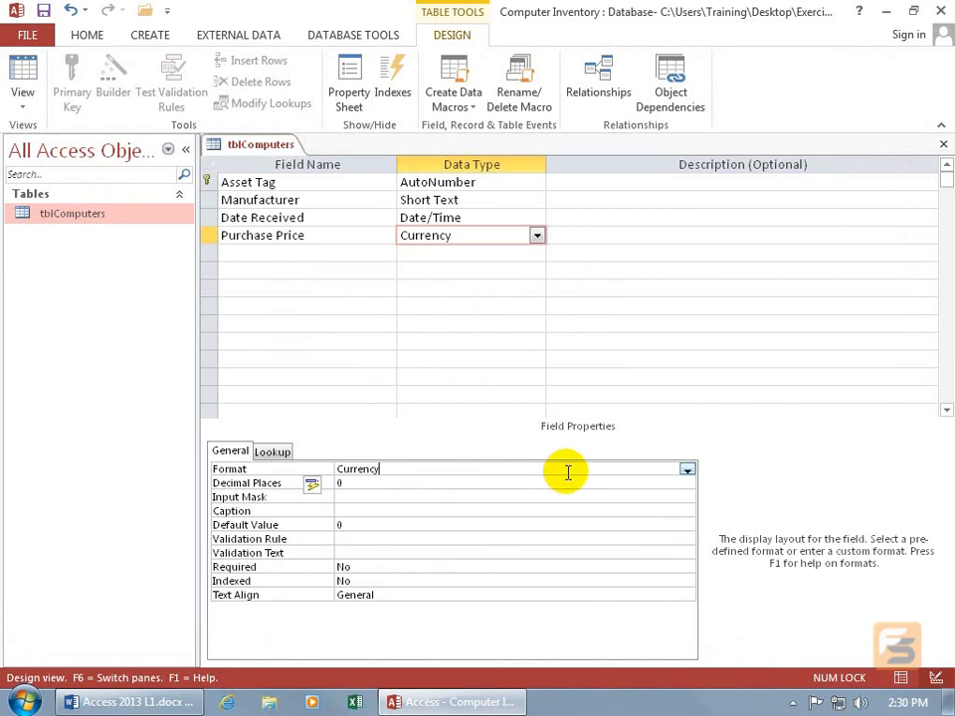
Add a field named Warranty below Purchase Price with the Yes/No data type
left_click(366, 250)
type("Warranty")
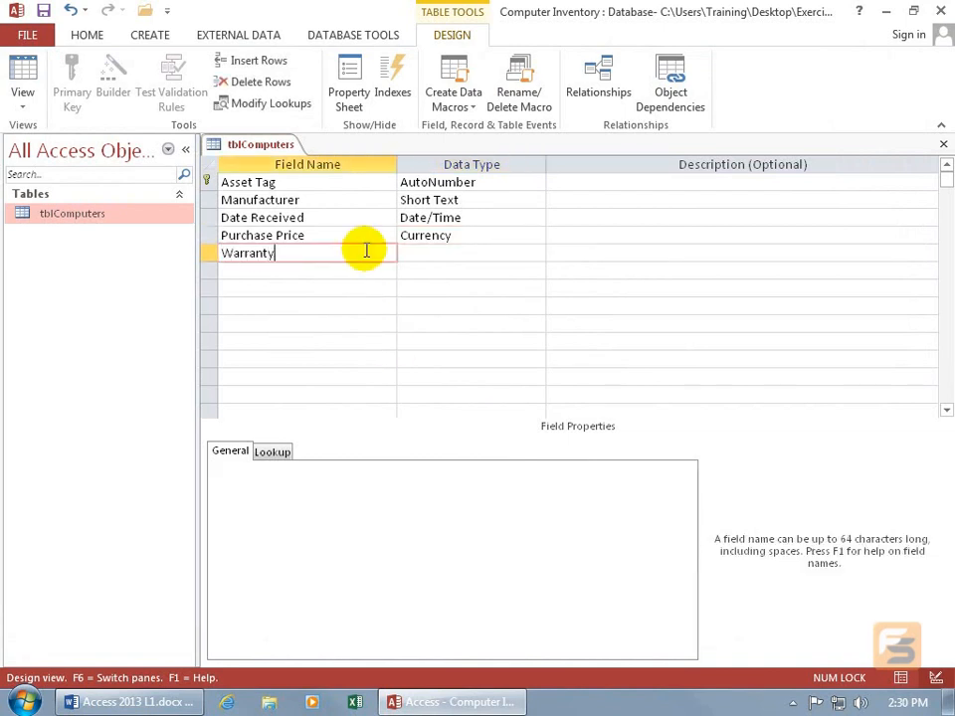
key("Tab")
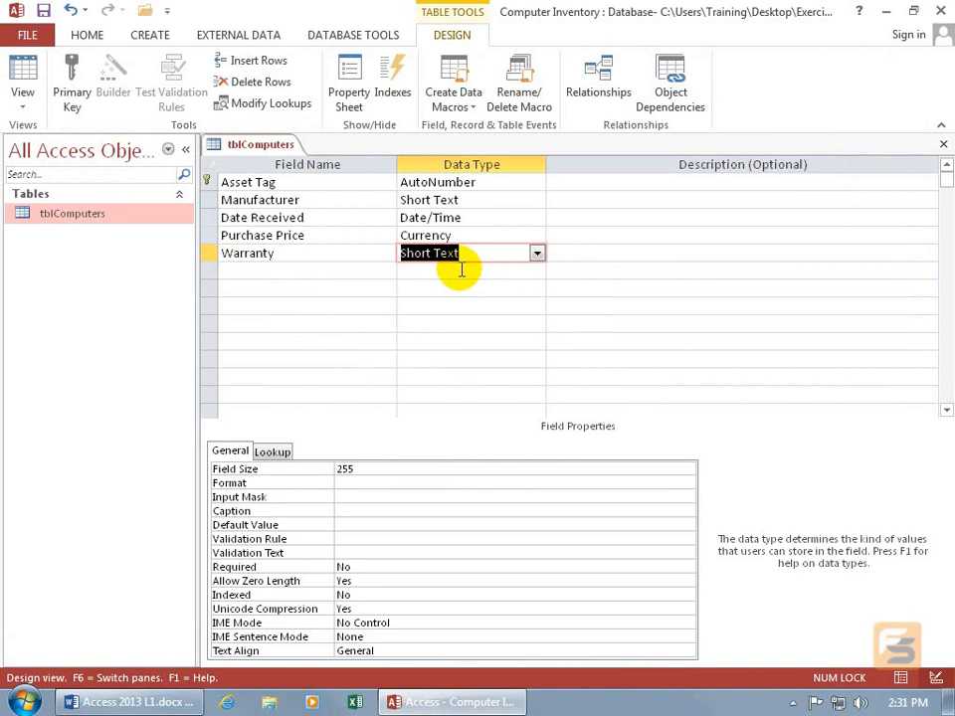
left_click(537, 254)
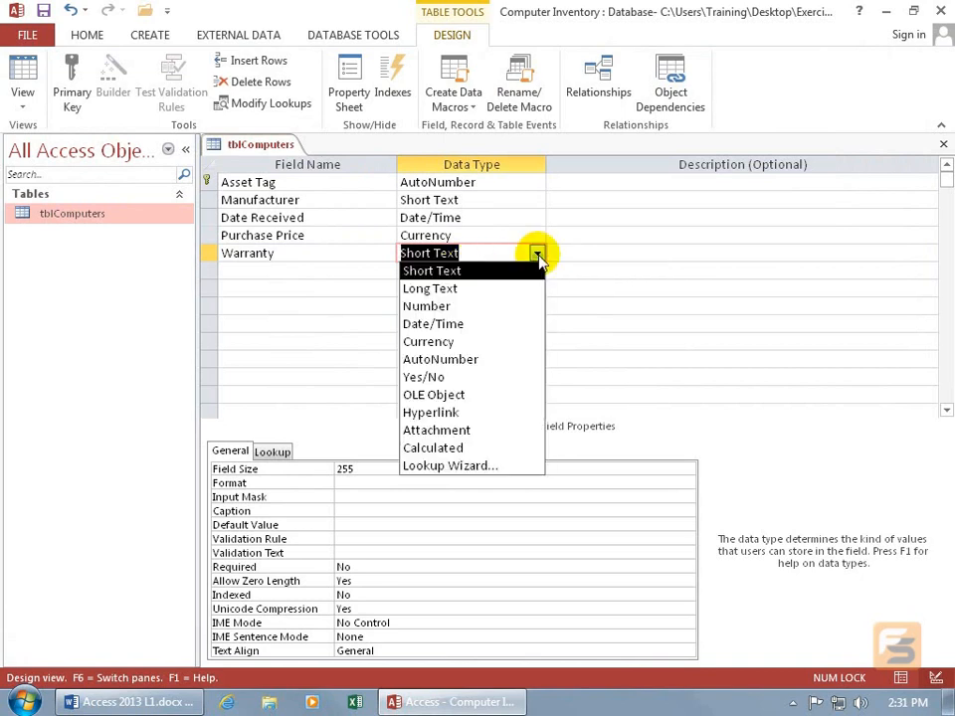
left_click(486, 379)
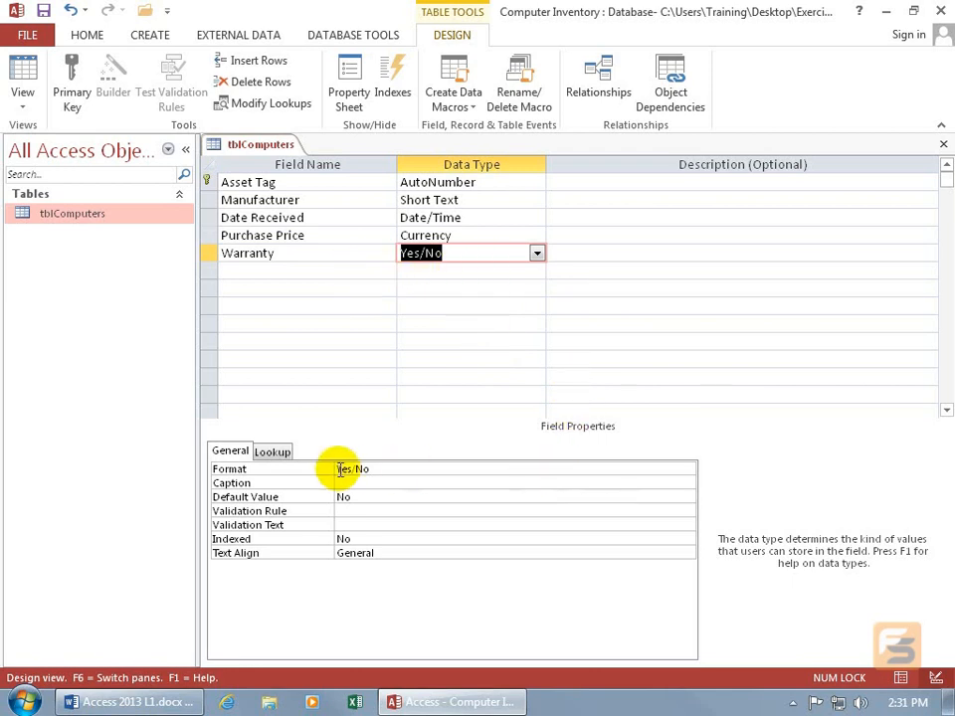
Review the available display formats for the Warranty field and keep Yes/No
left_click(404, 468)
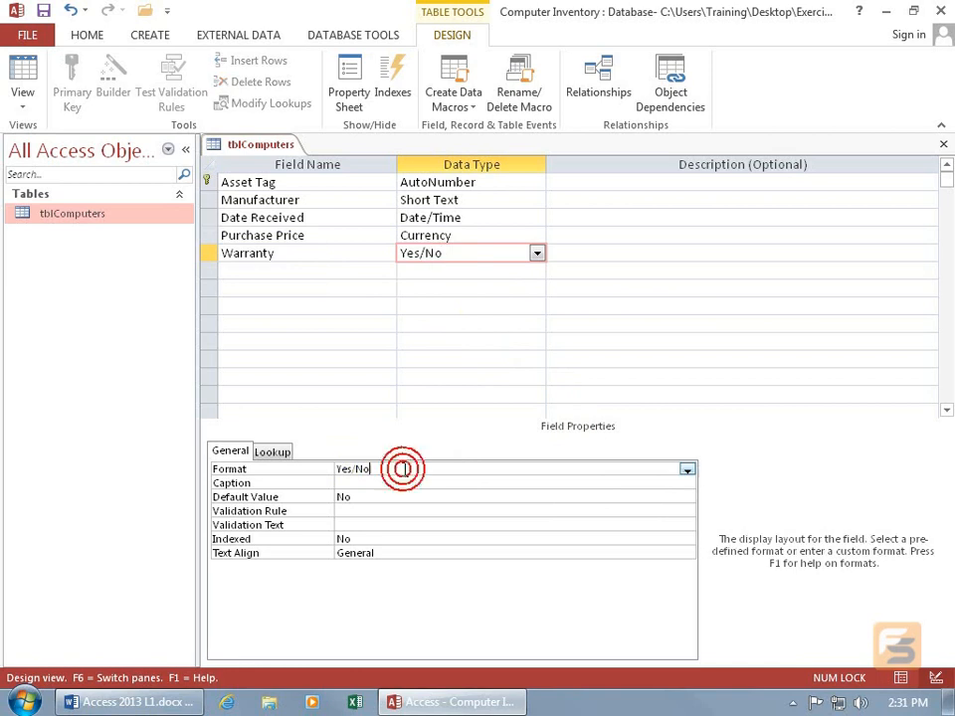
left_click(687, 470)
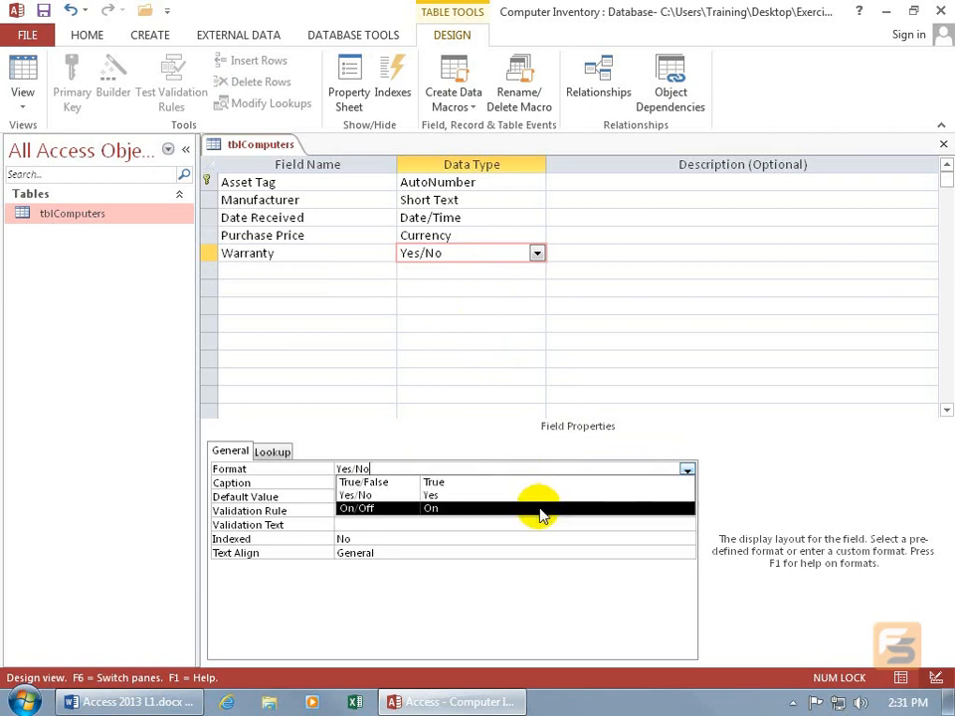
key("Escape")
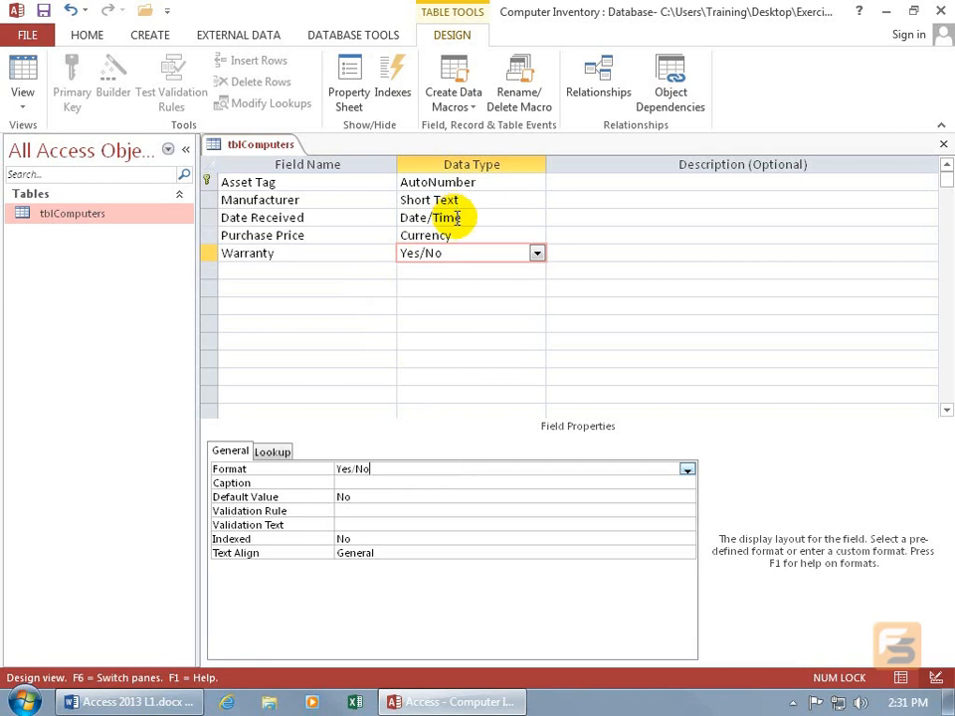
Save the table, show it in Datasheet view, and fit the Manufacturer column's width to its heading
right_click(275, 144)
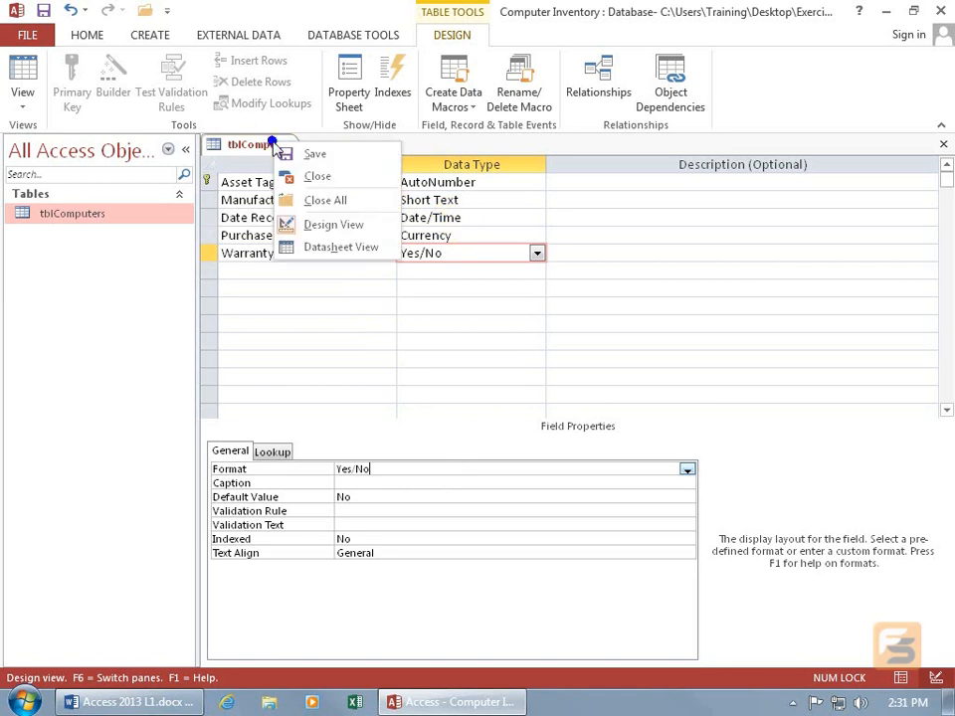
left_click(330, 247)
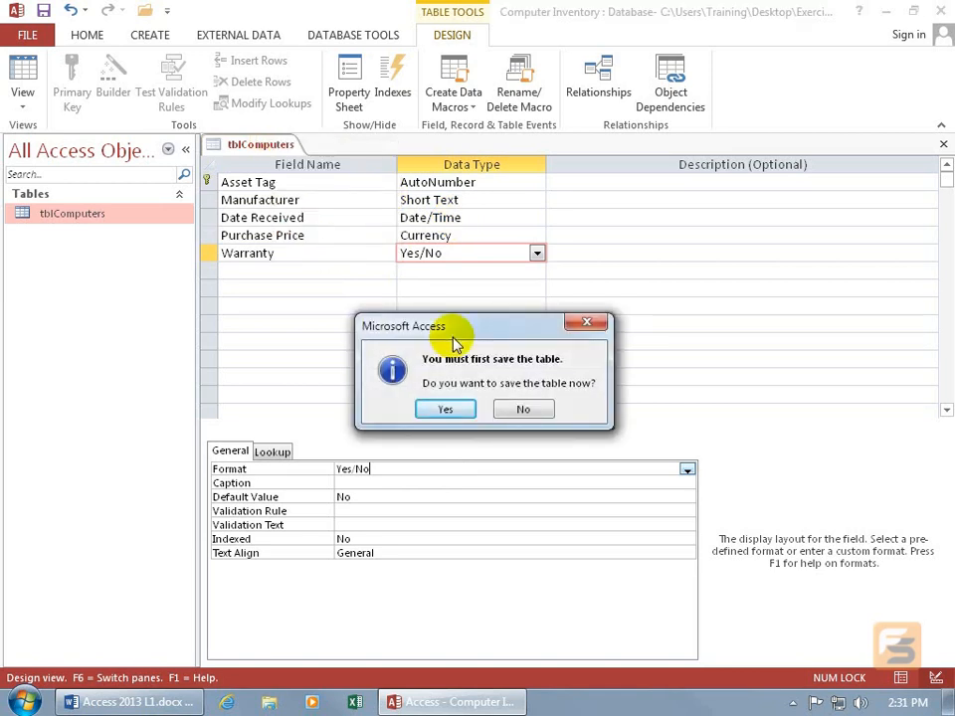
left_click(445, 409)
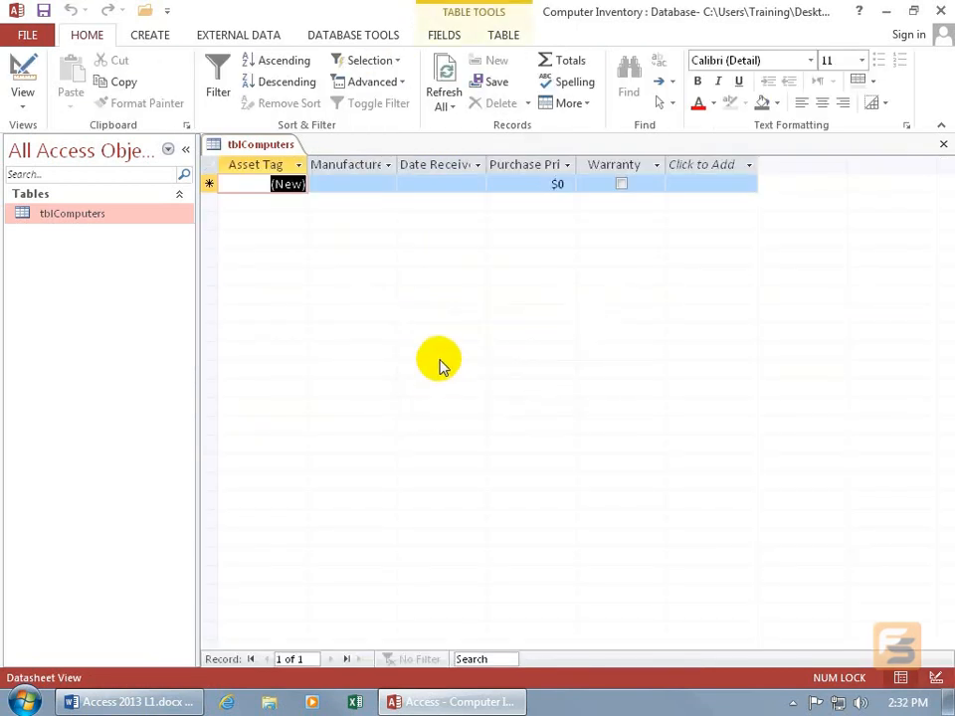
double_click(398, 167)
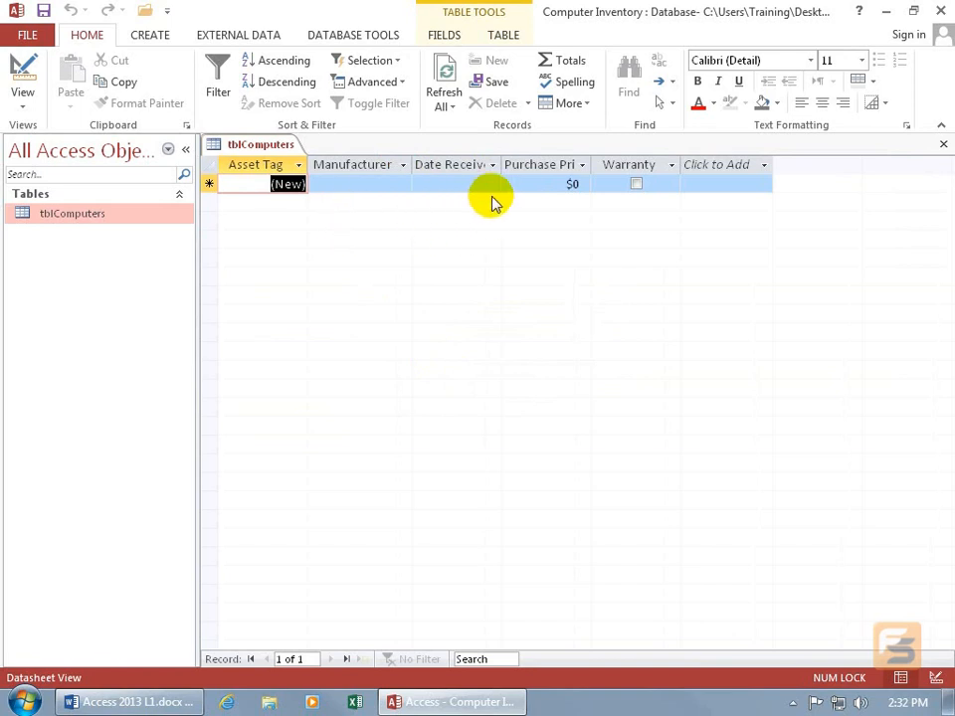
left_click(388, 183)
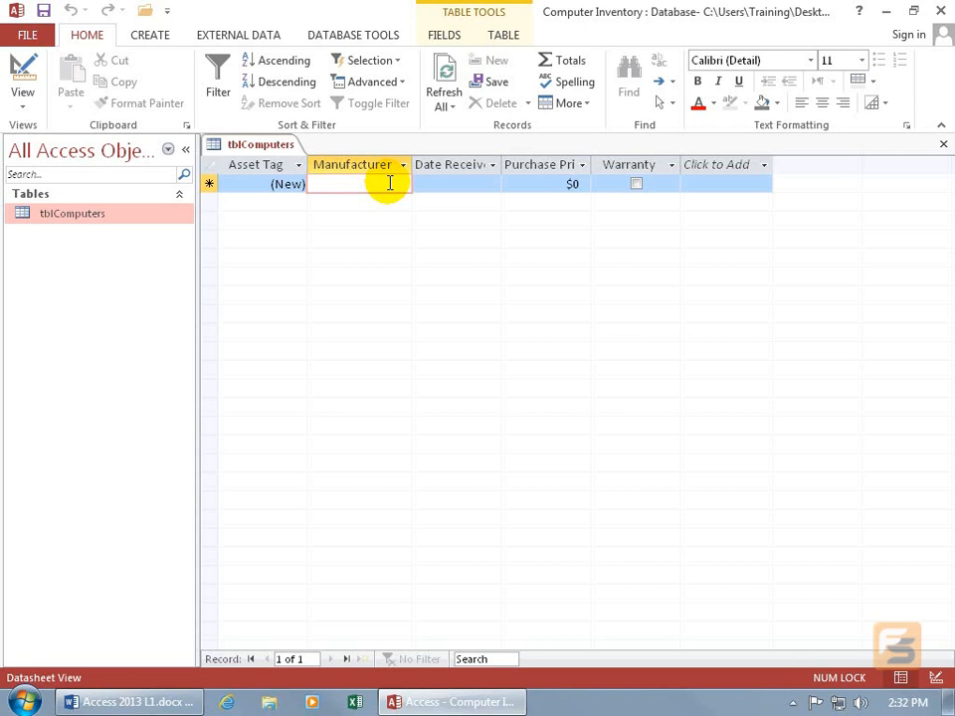
Return to Design view and start the Lookup Wizard for the Manufacturer field, choosing to type in the values
right_click(269, 146)
left_click(315, 226)
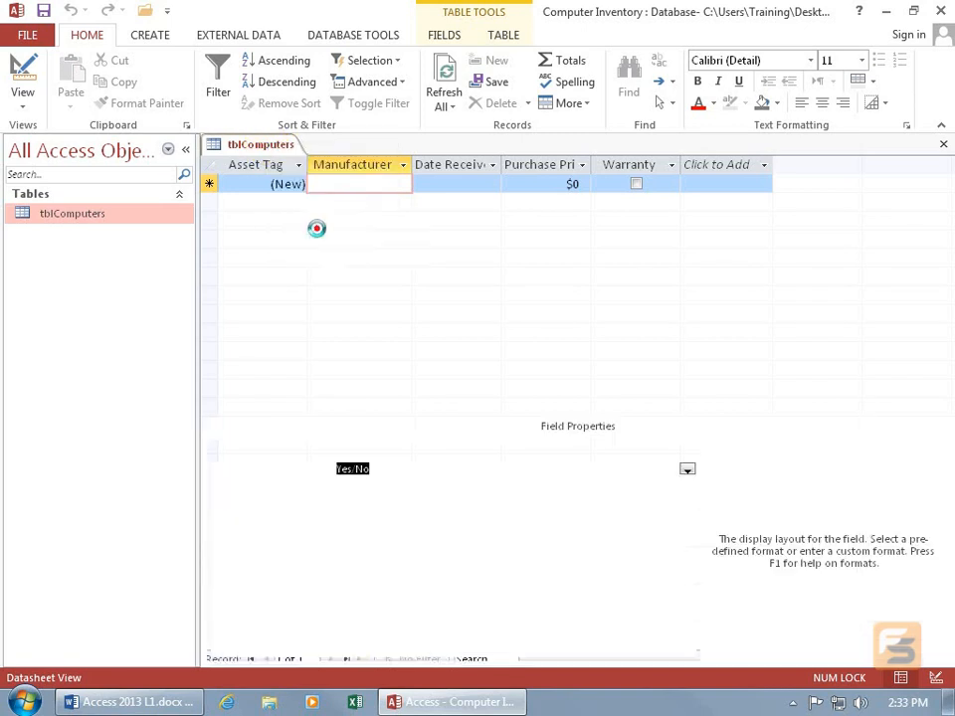
left_click(446, 201)
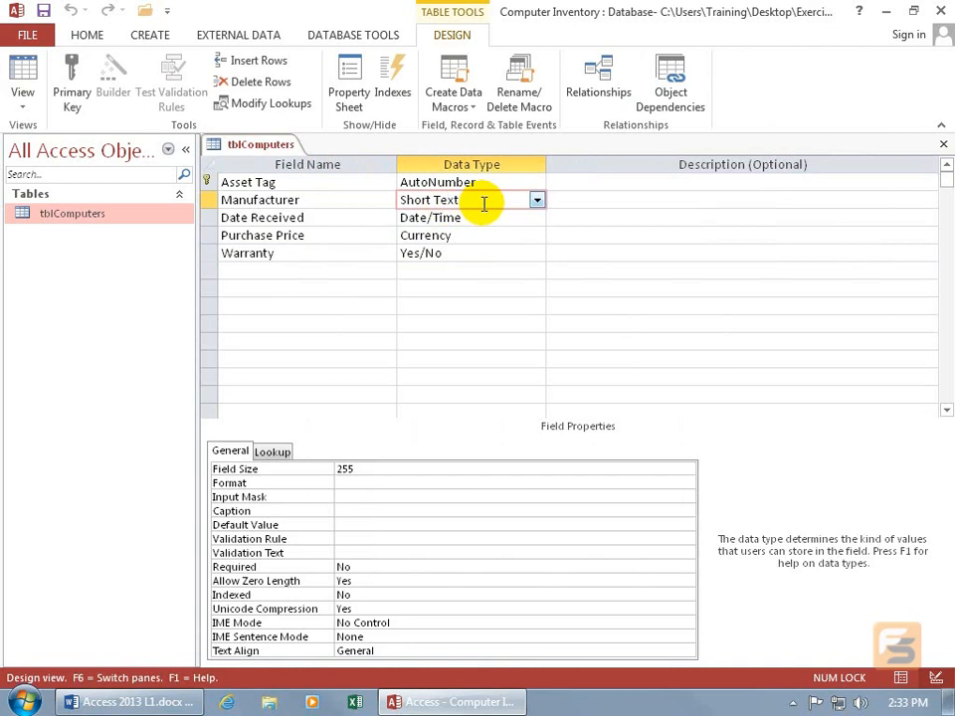
left_click(536, 199)
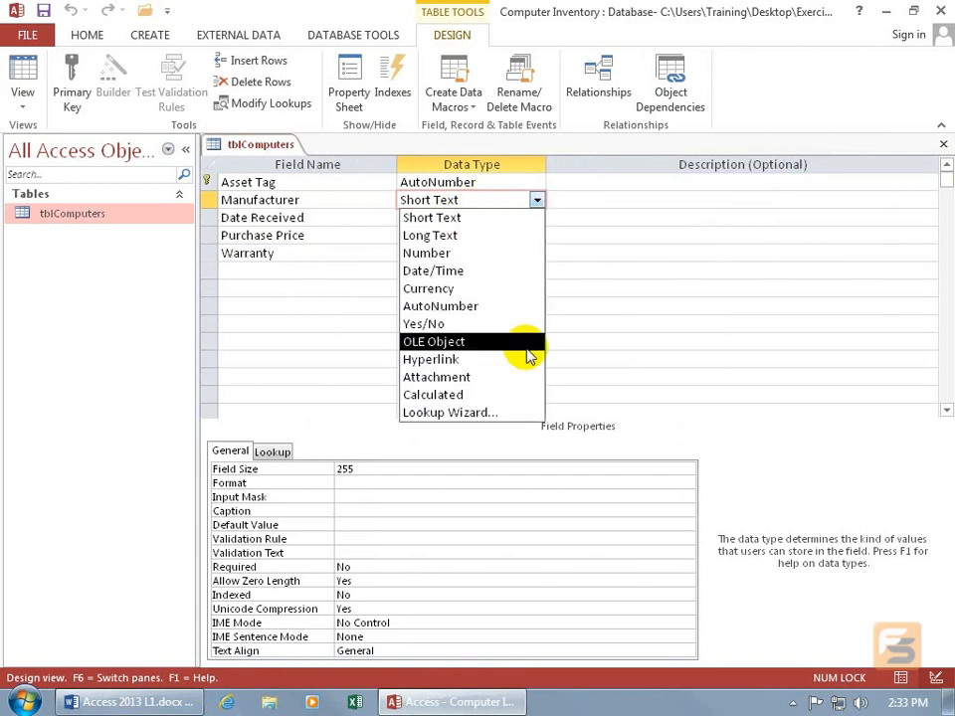
left_click(506, 412)
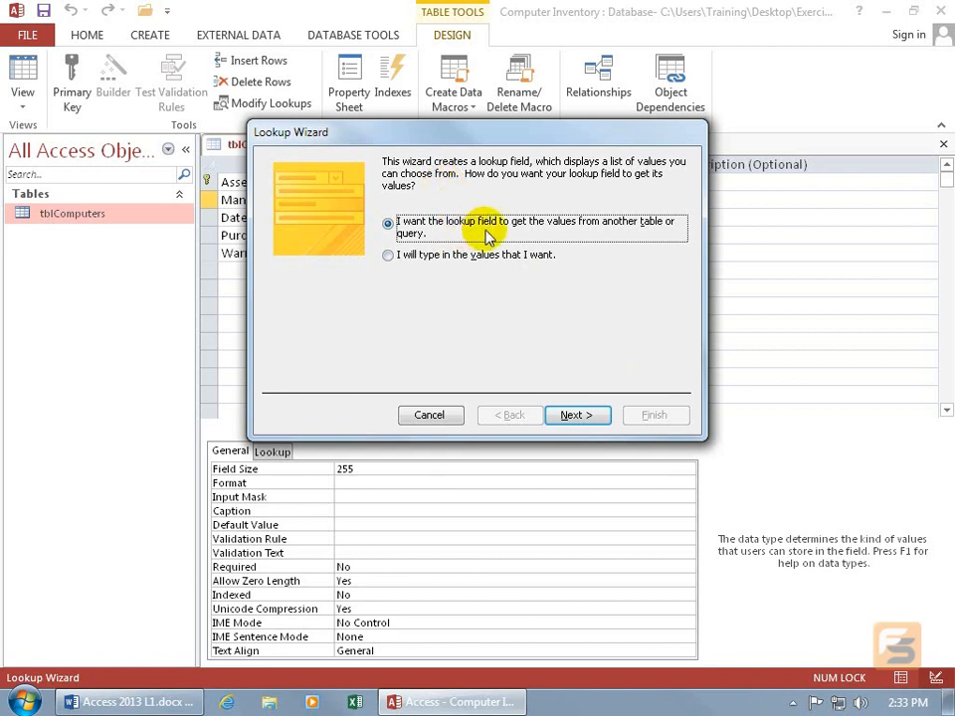
left_click(418, 258)
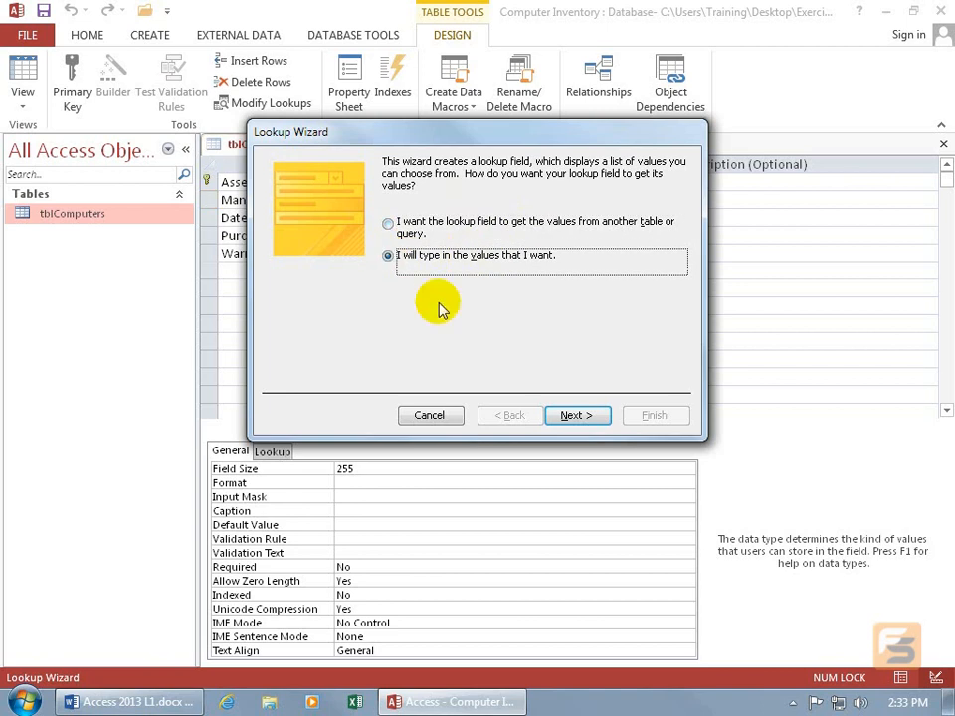
left_click(574, 415)
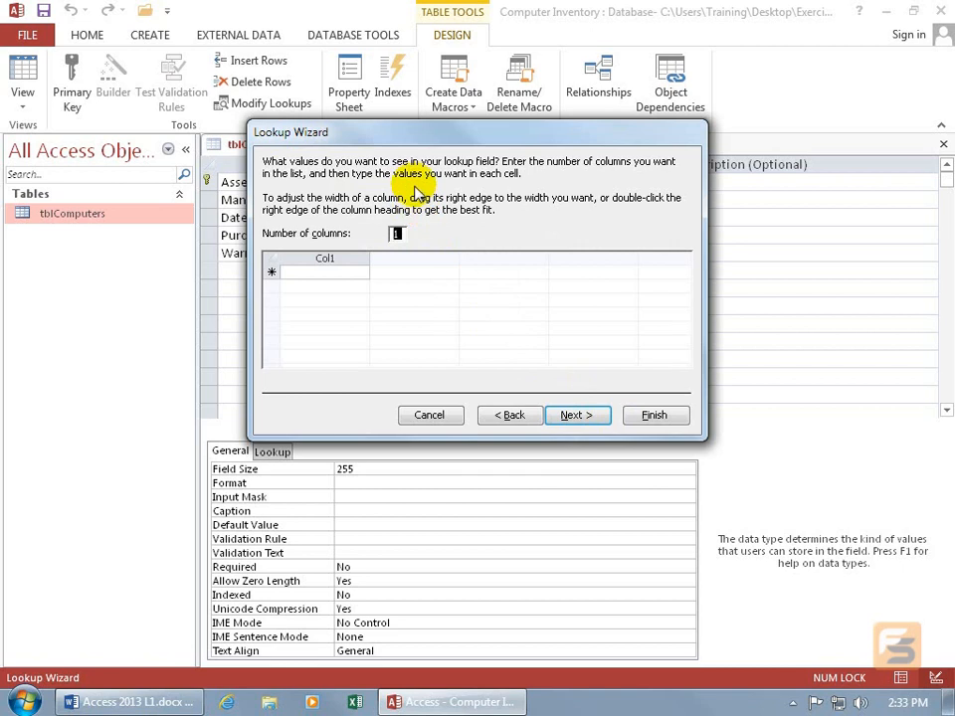
Enter Atlas, HiTech and Micron as the lookup values in Col1
left_click(343, 270)
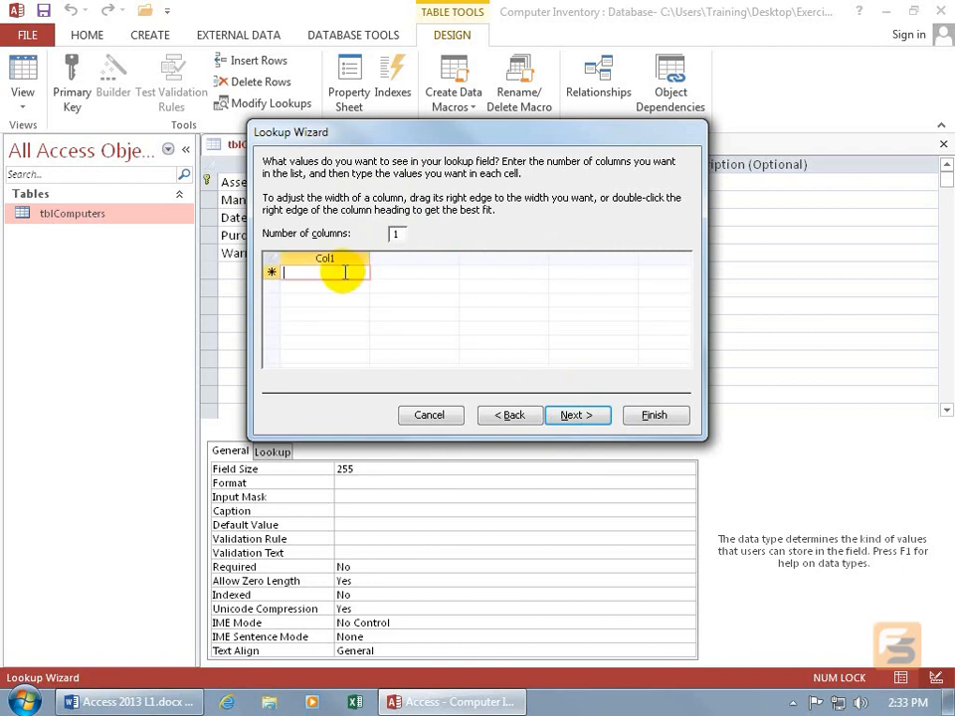
type("Atlas")
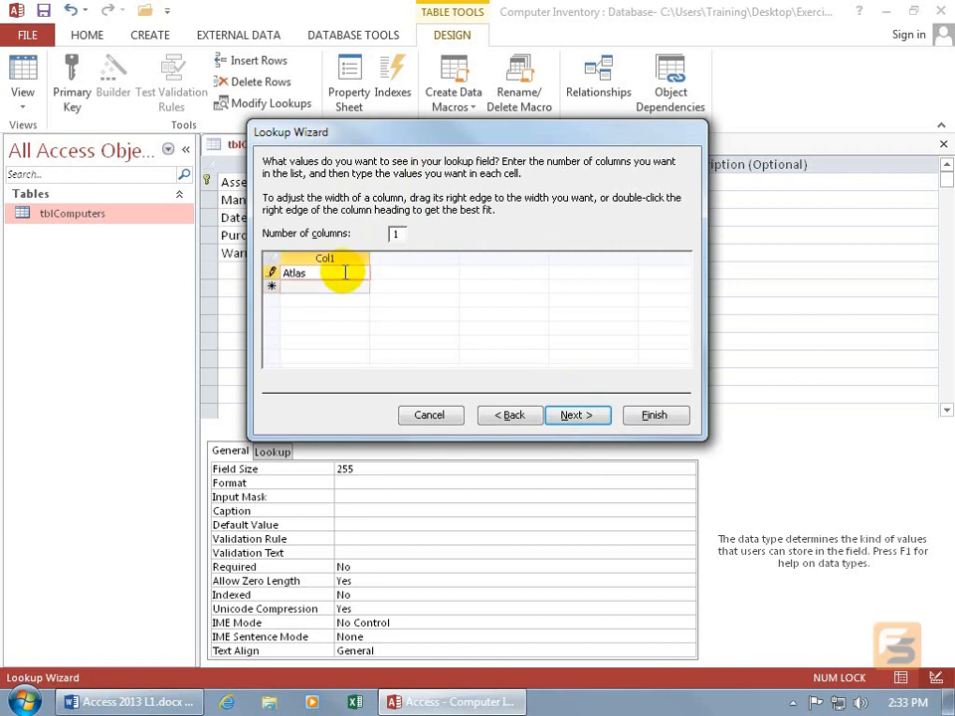
left_click(283, 286)
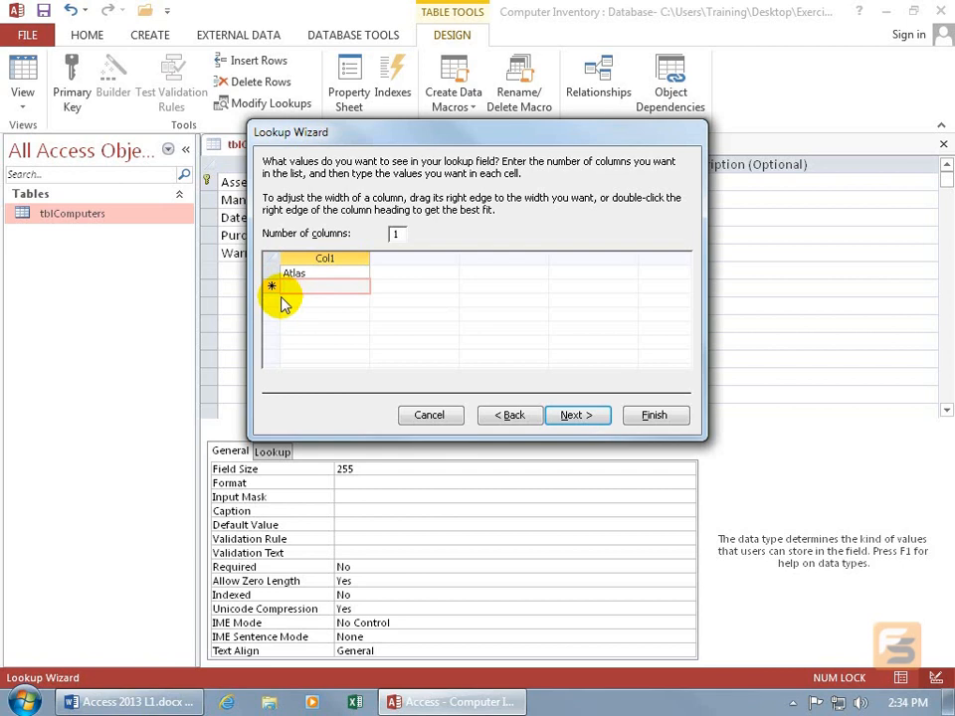
type("HiTech")
key("Return")
type("Micron")
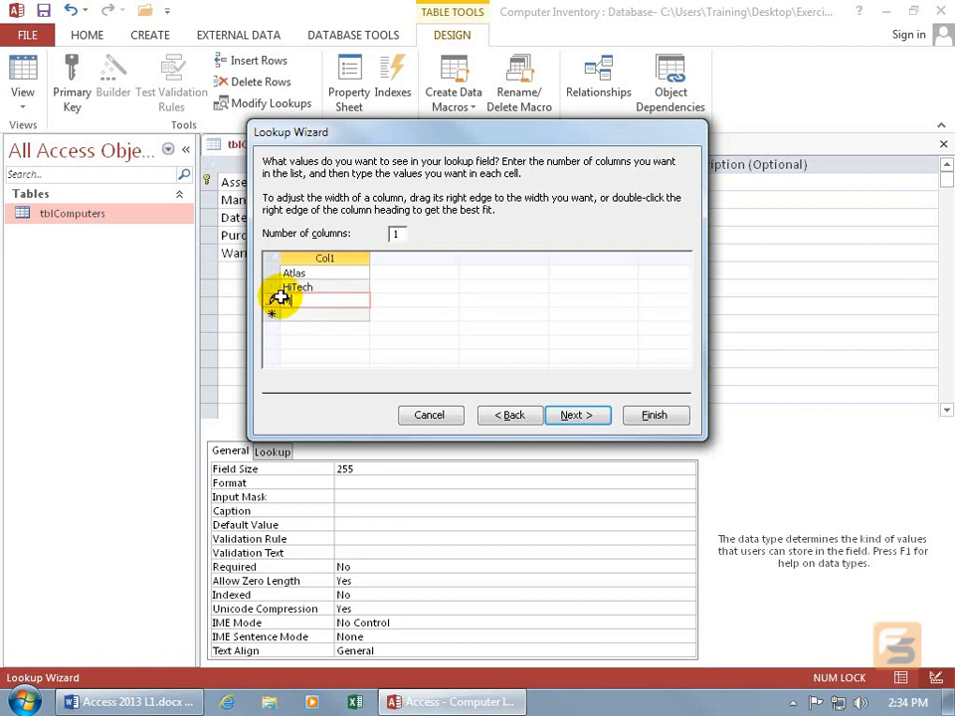
key("Return")
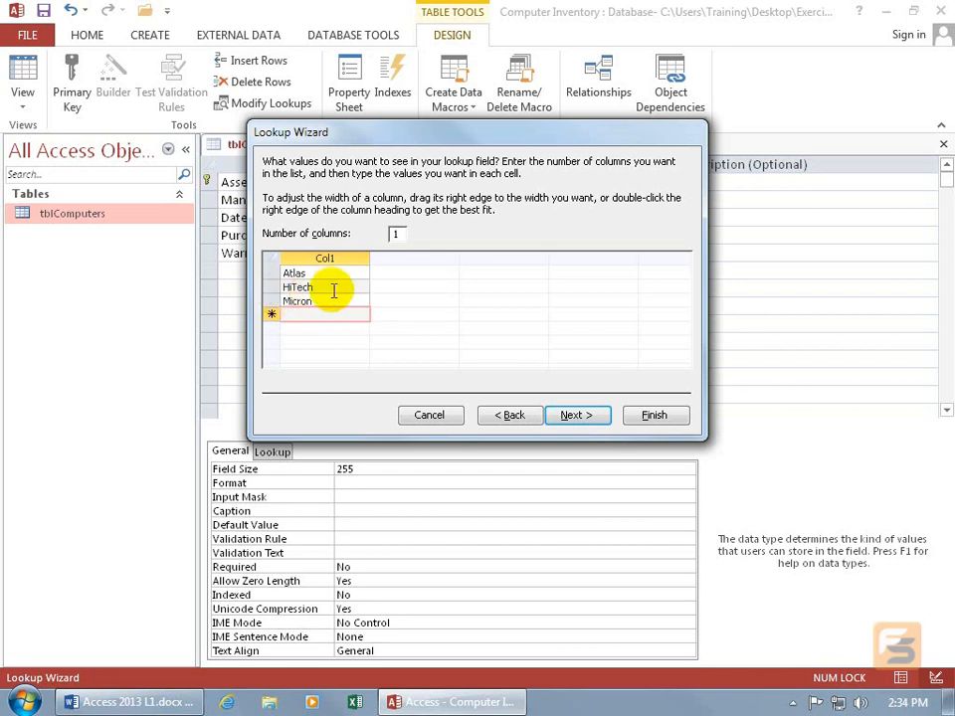
Set the number of lookup columns to 2, view the choice of stored column, and go back to the number of columns
left_click(396, 234)
type("2")
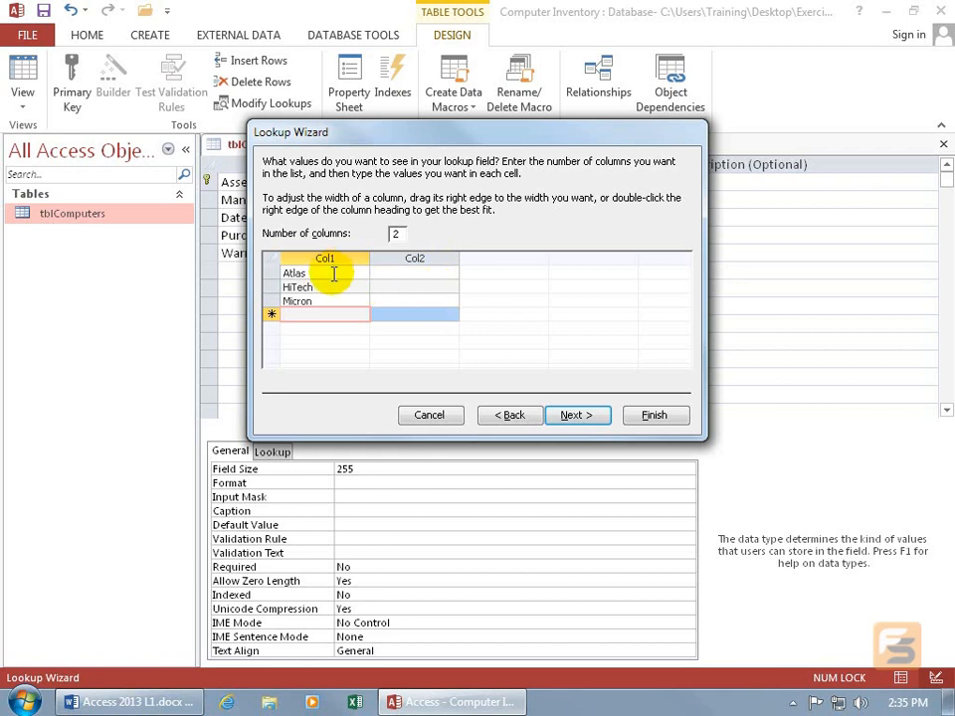
left_click(569, 415)
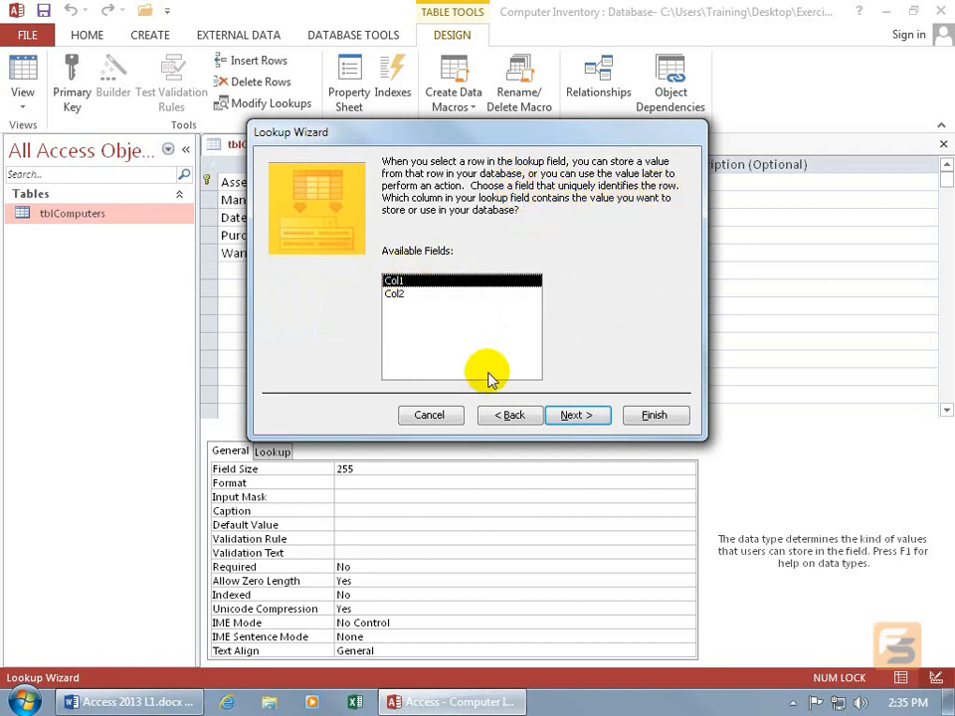
left_click(509, 416)
left_click(397, 234)
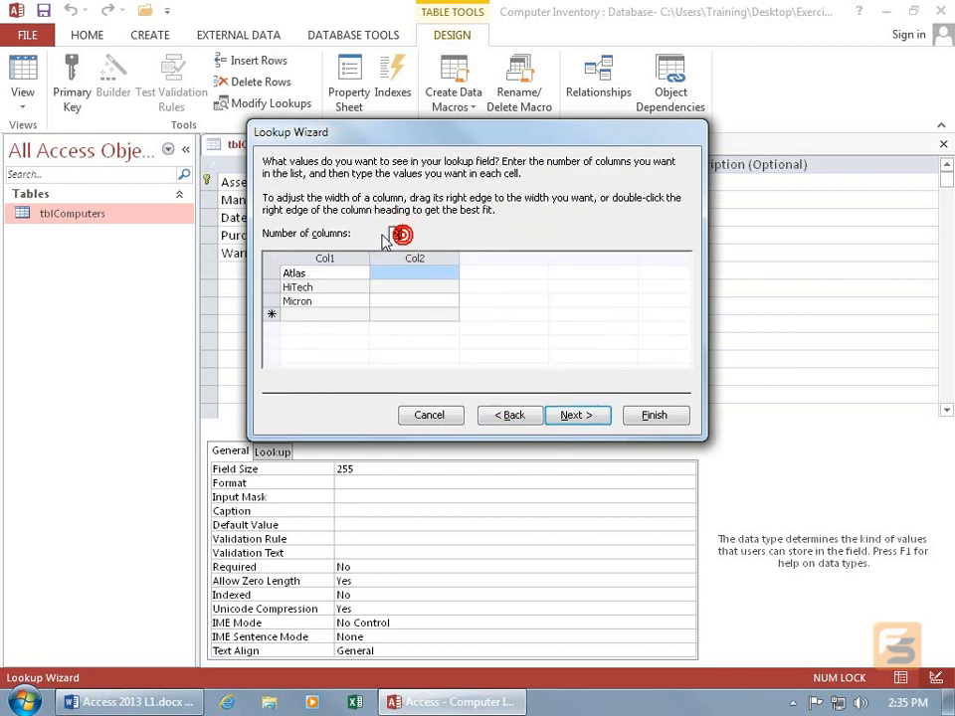